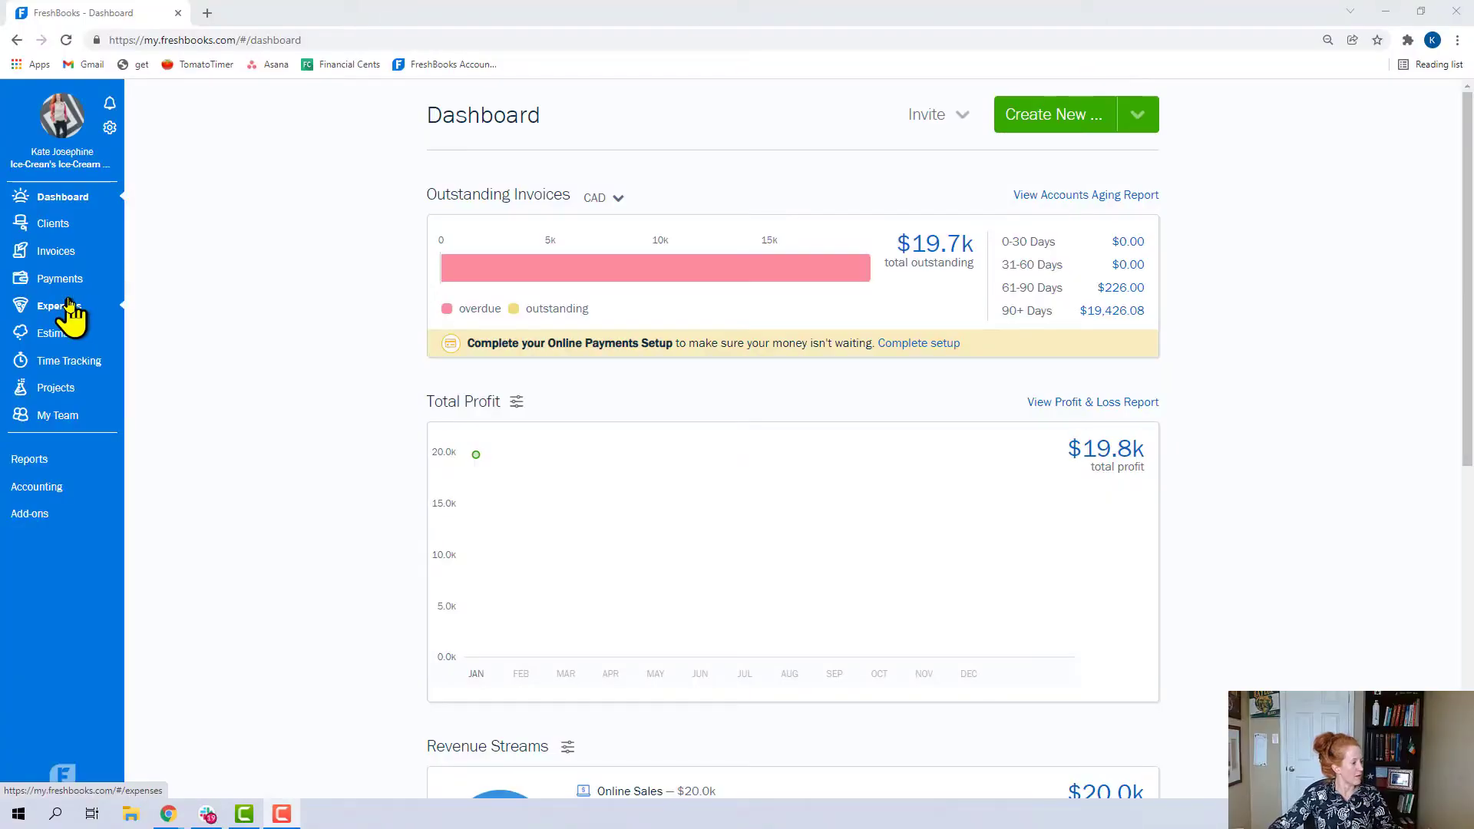
# Step: In Expenses, select the UBERTRIP expense and the $34.15, $3.13 and $24.87 UBEREATS expenses
pyautogui.click(60, 309)
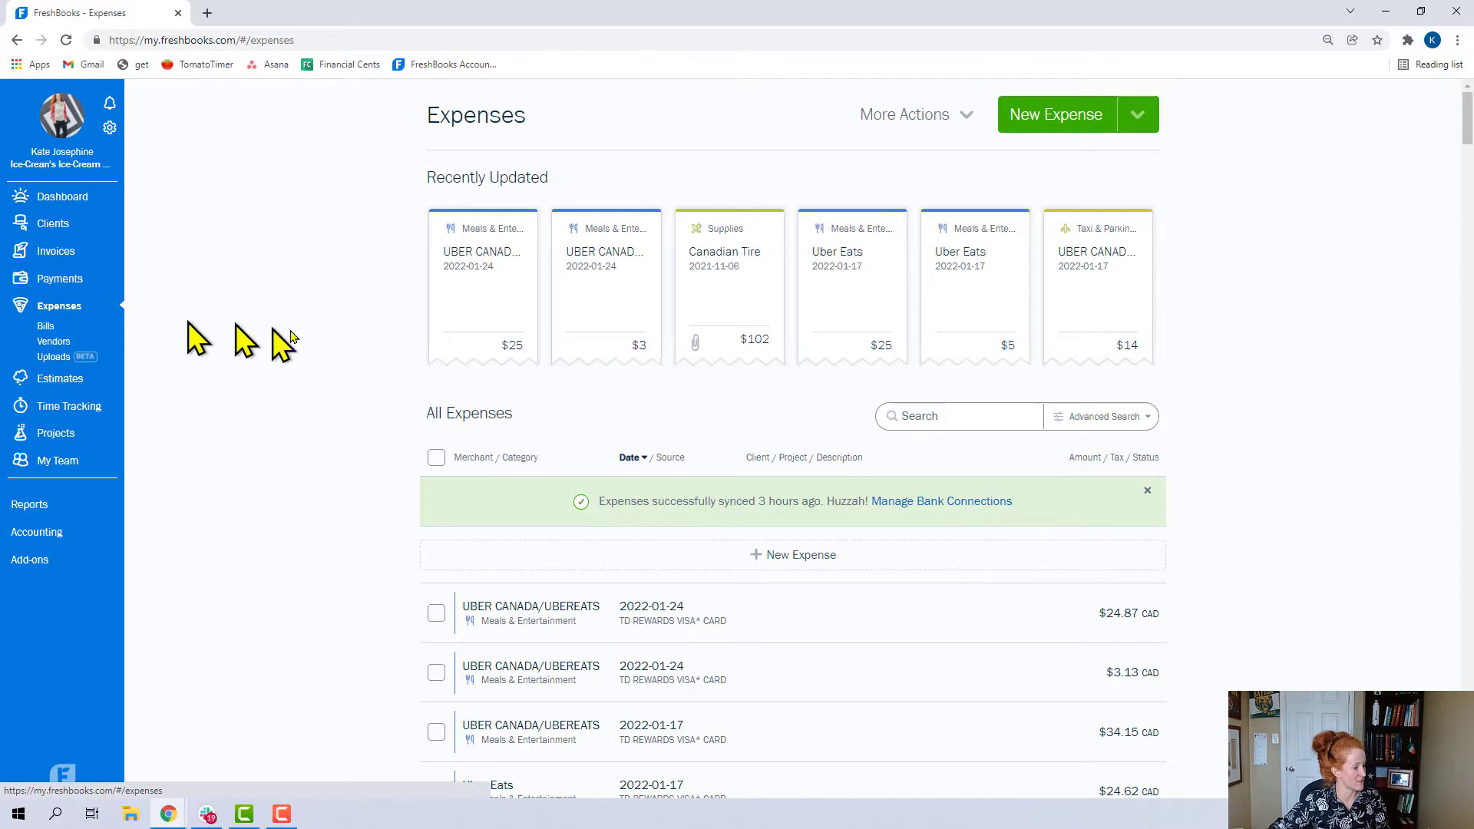
pyautogui.scroll(-3, 625, 428)
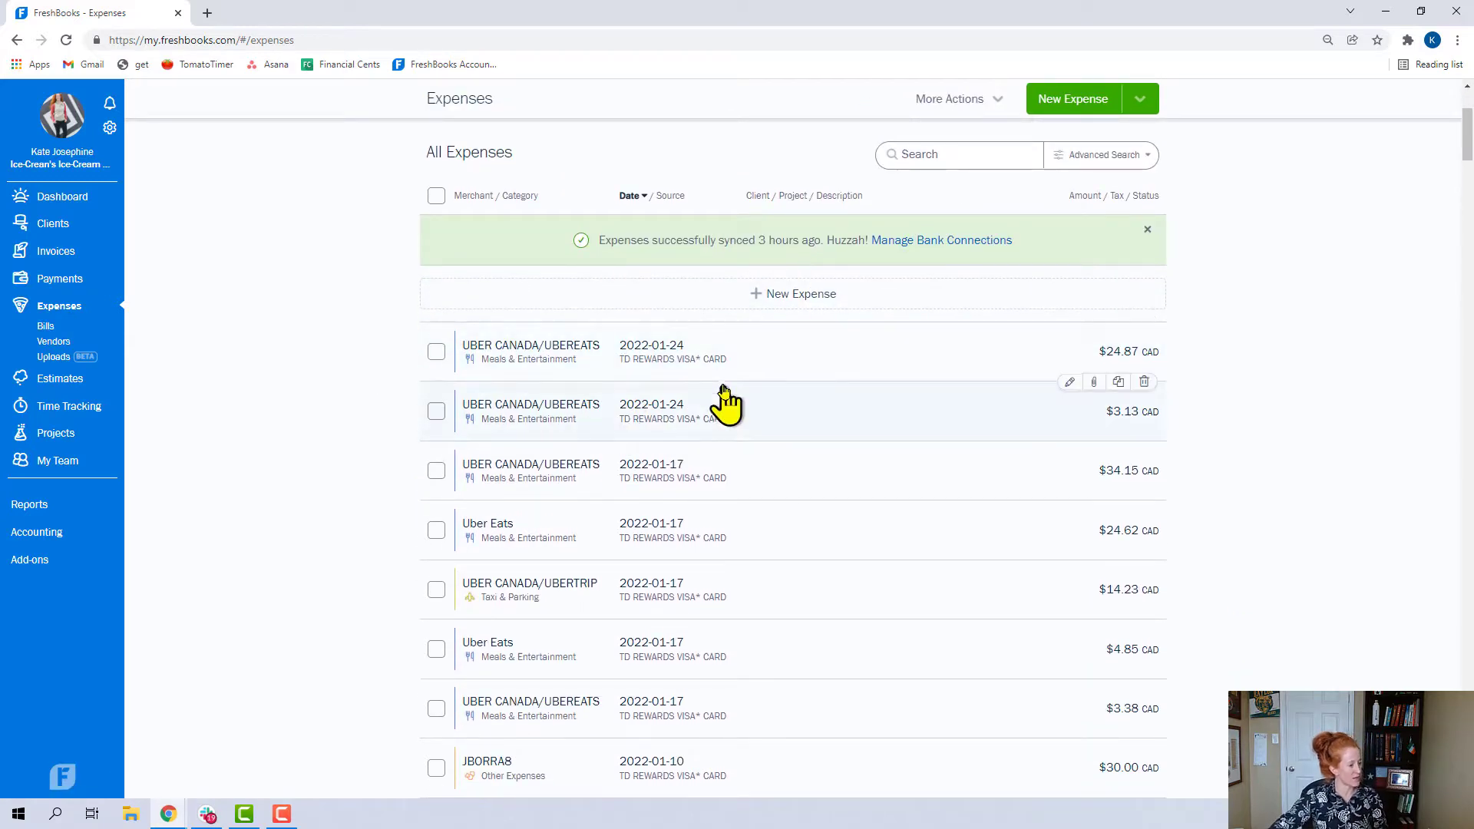
pyautogui.scroll(-1, 767, 361)
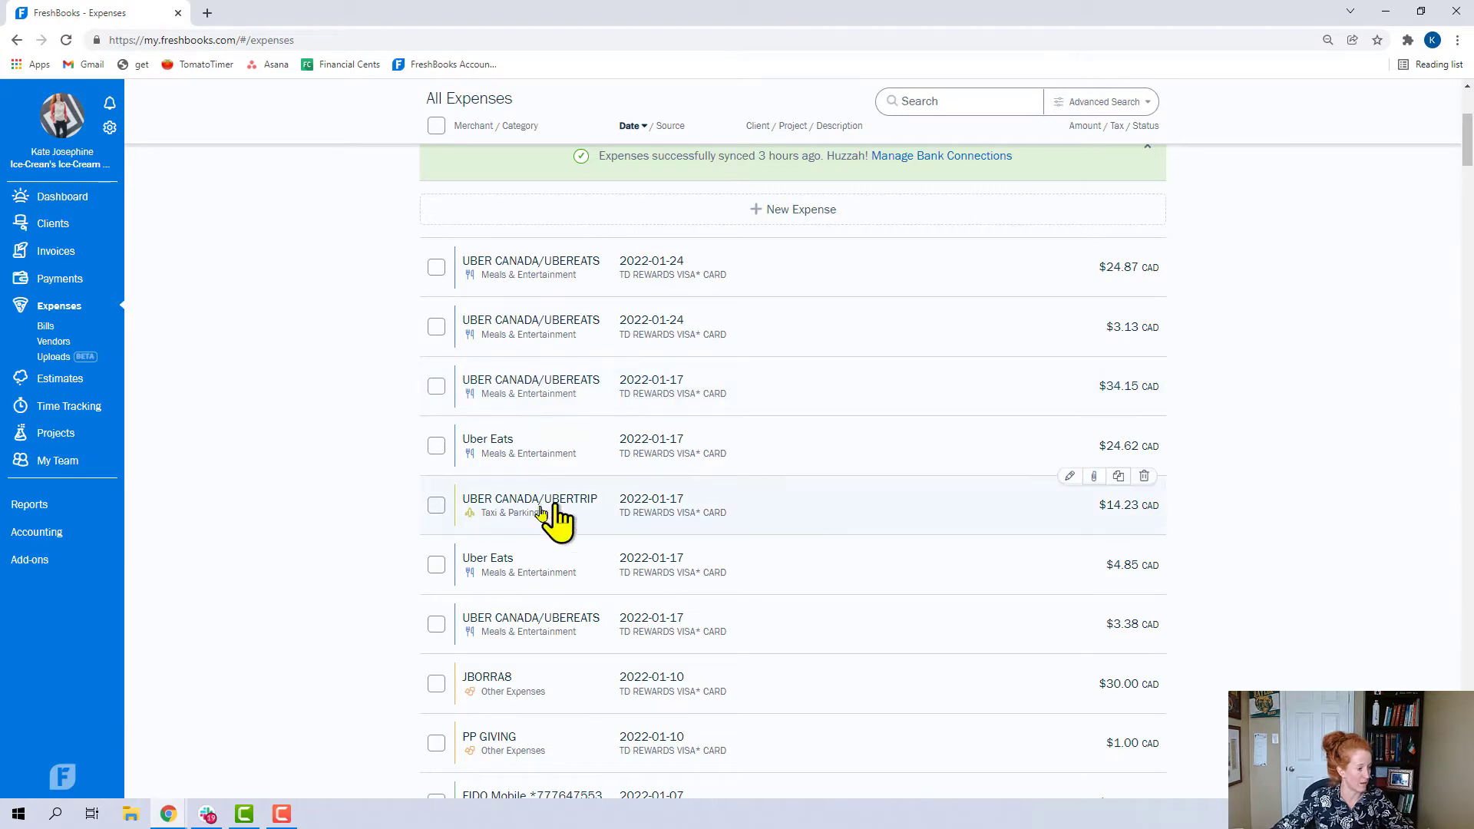
pyautogui.click(436, 506)
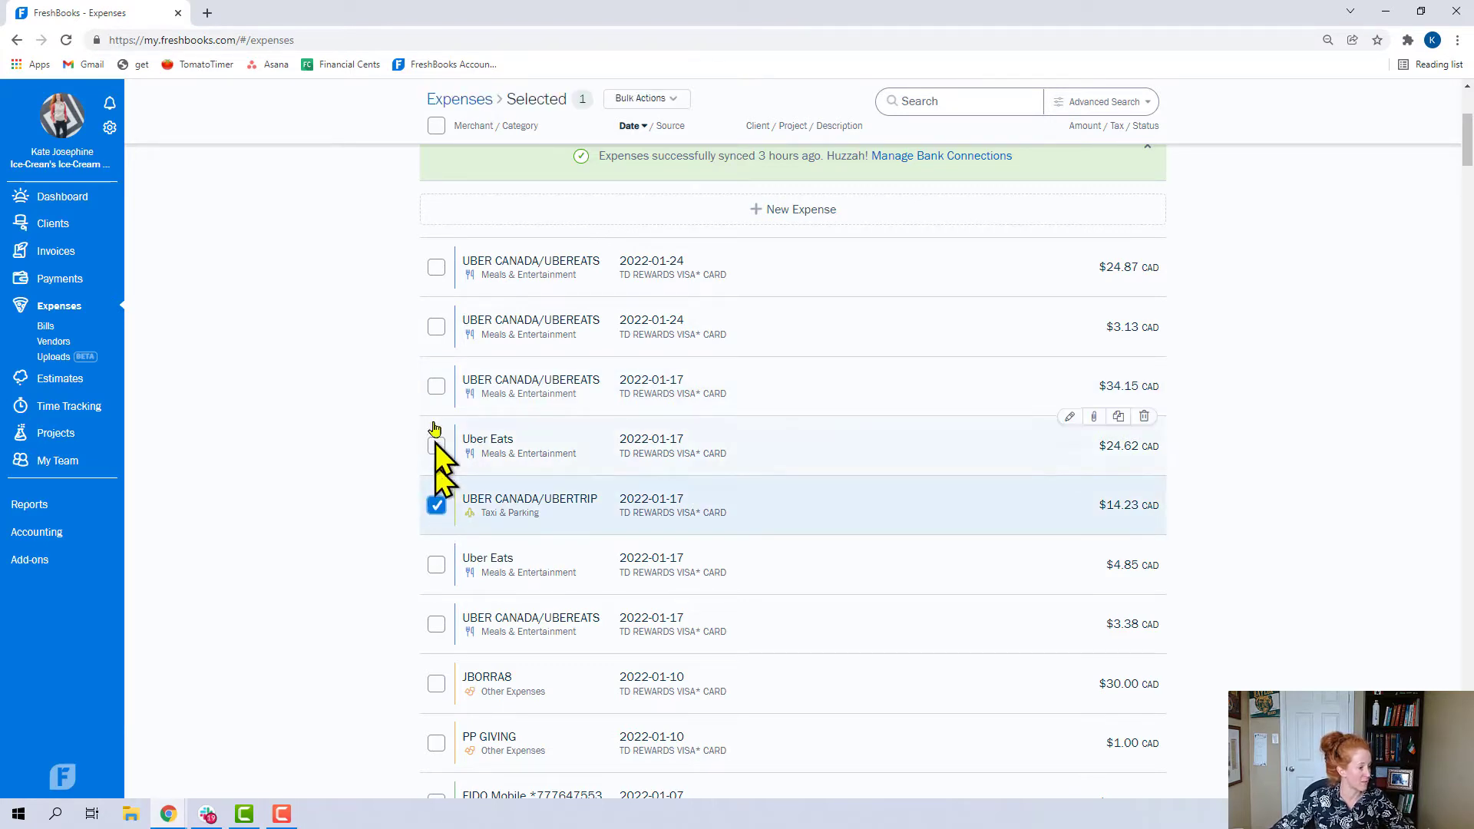
pyautogui.click(437, 386)
pyautogui.click(436, 327)
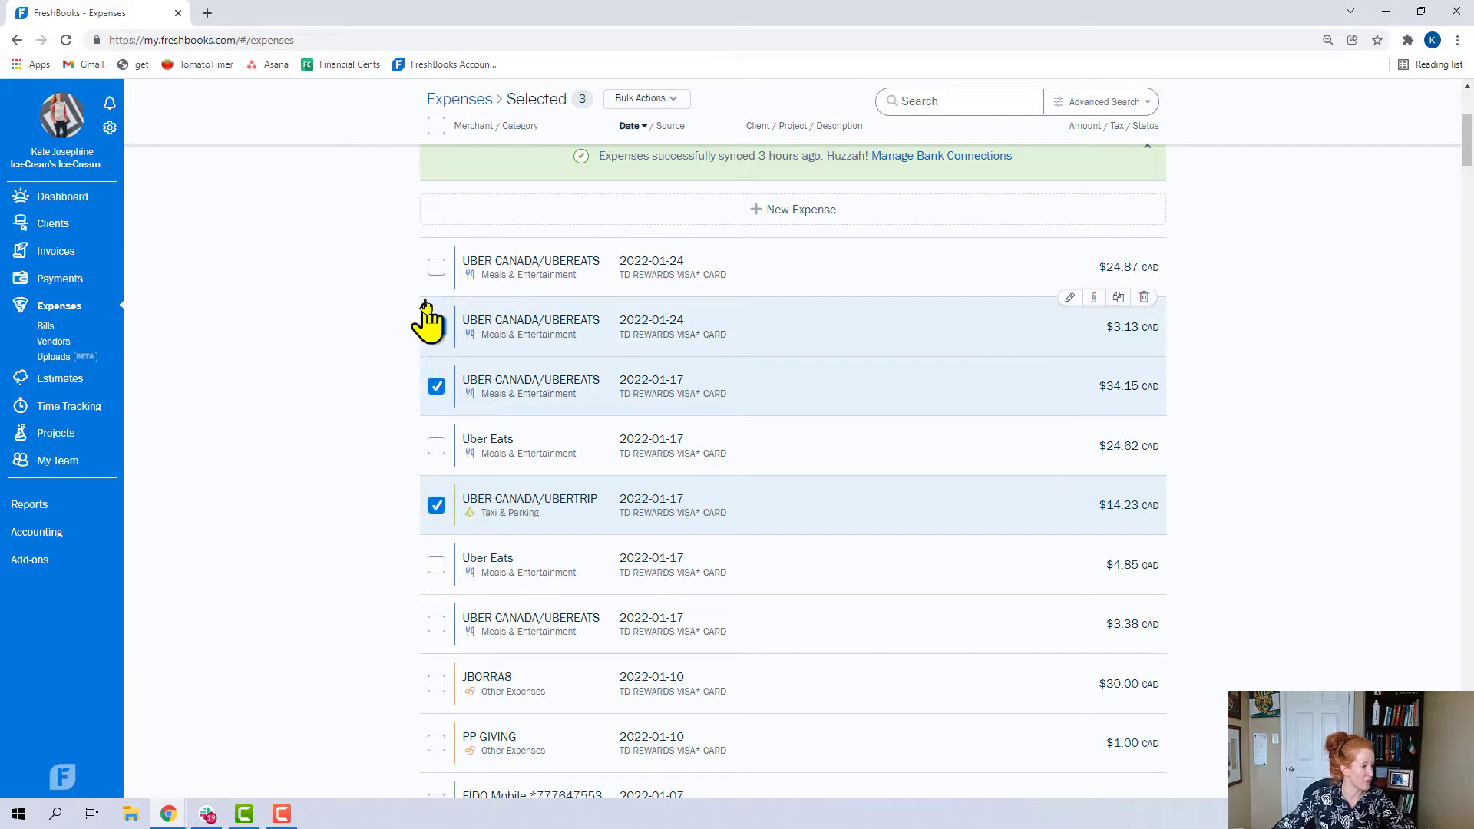
pyautogui.click(436, 268)
pyautogui.scroll(3, 550, 384)
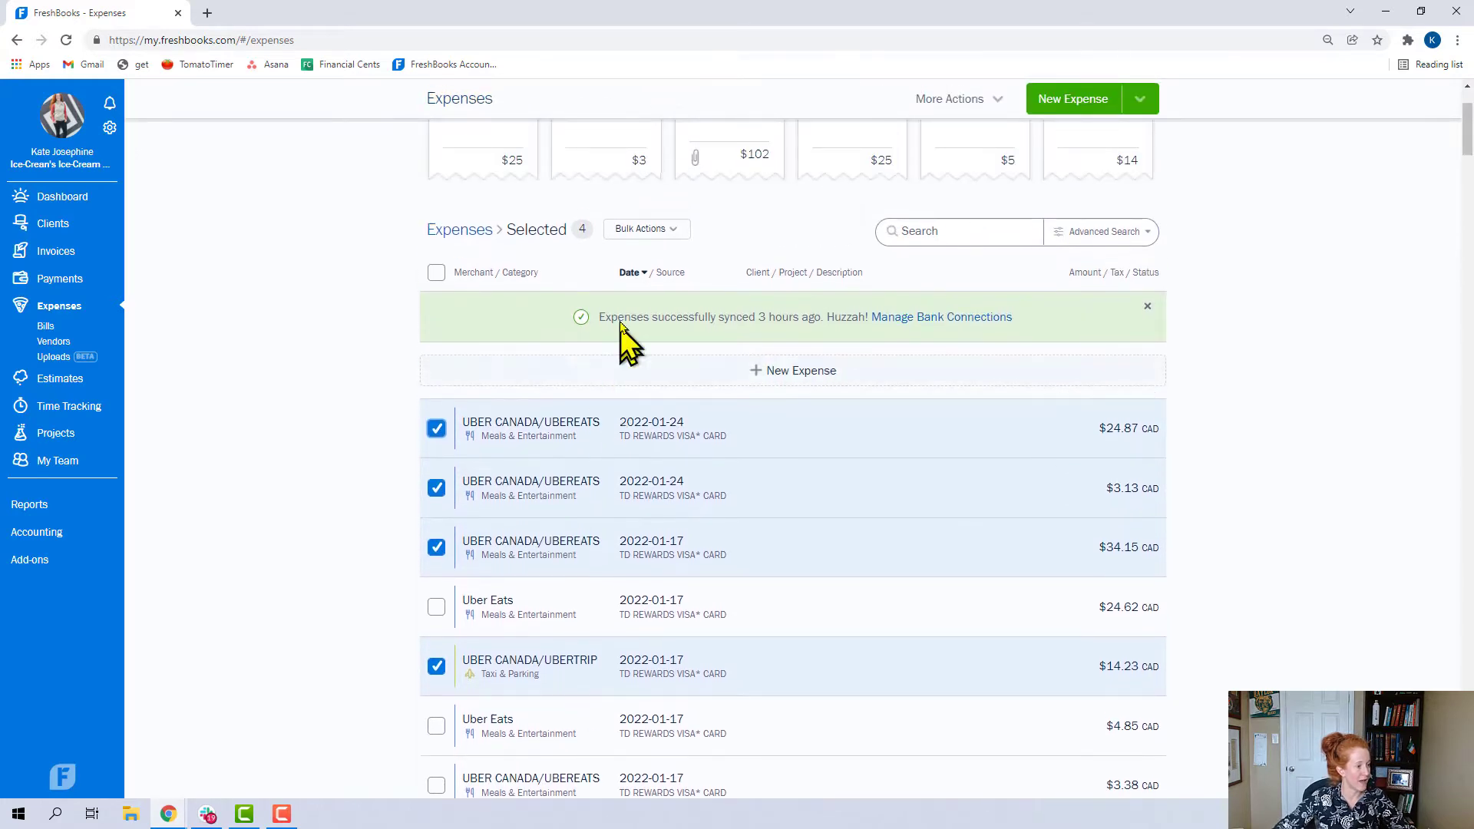
# Step: Change the merchant of the four selected expenses to Uber Eats and save
pyautogui.click(655, 229)
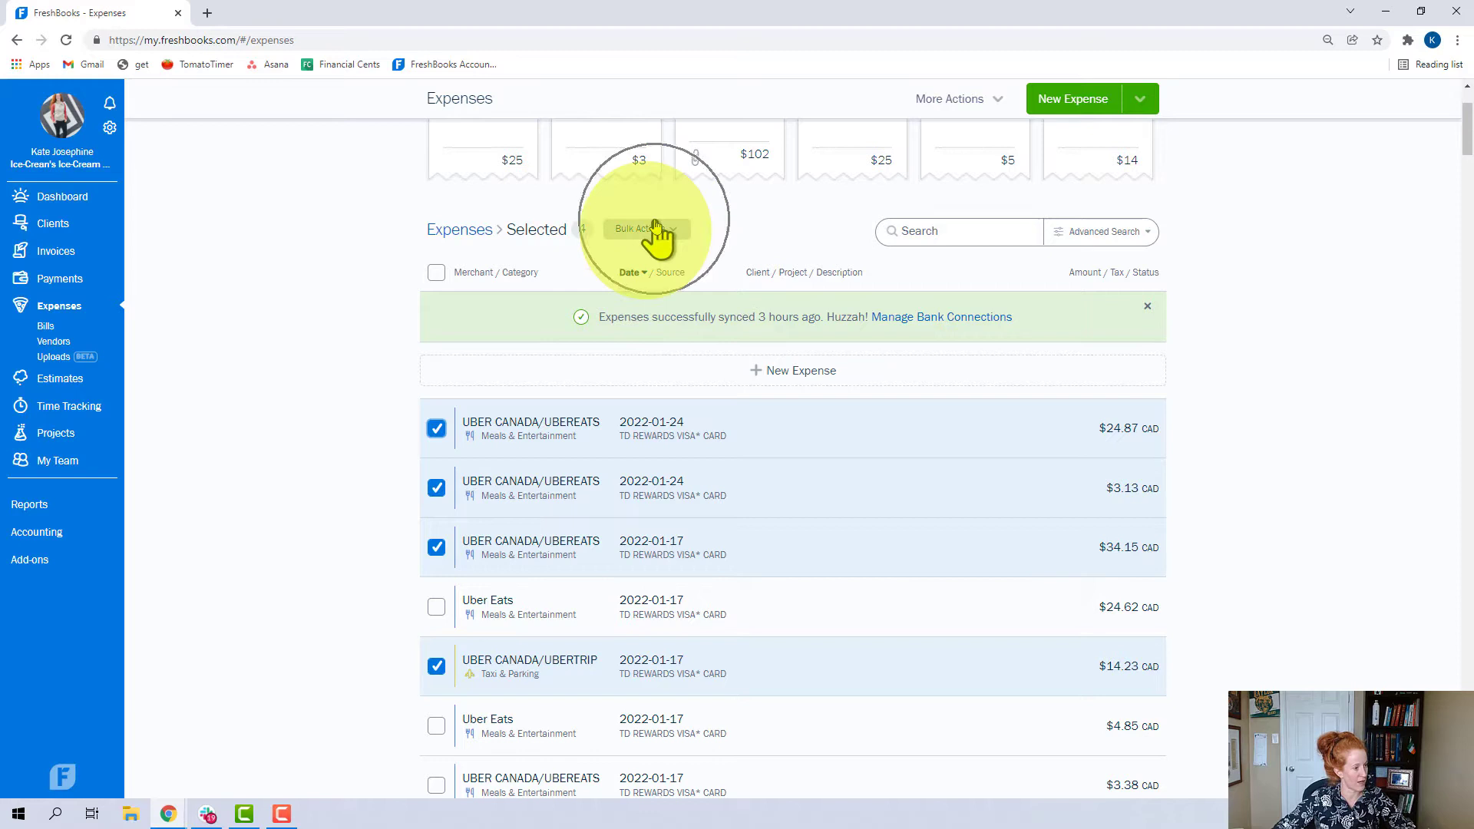
pyautogui.click(662, 239)
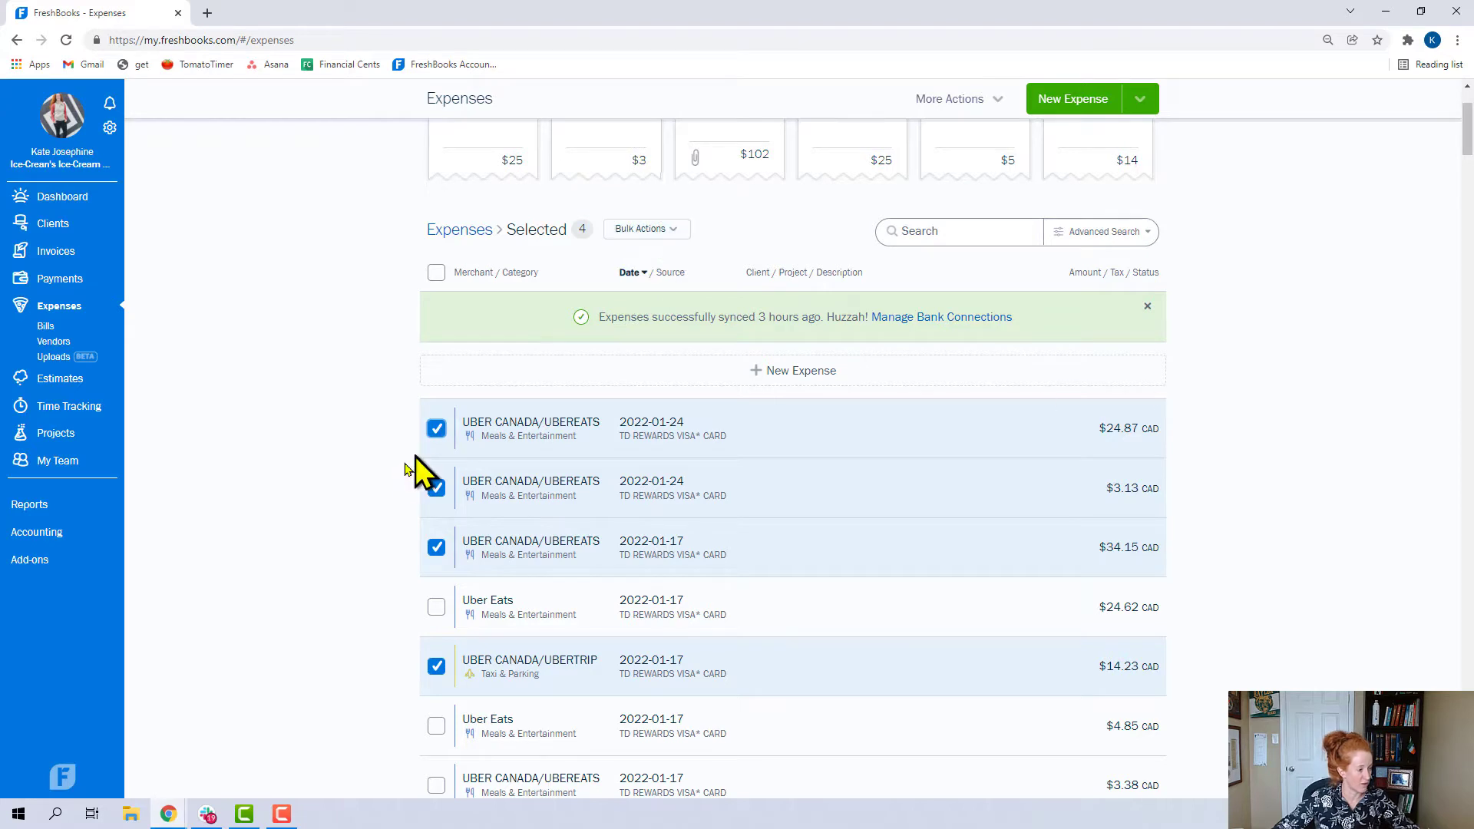
pyautogui.click(676, 232)
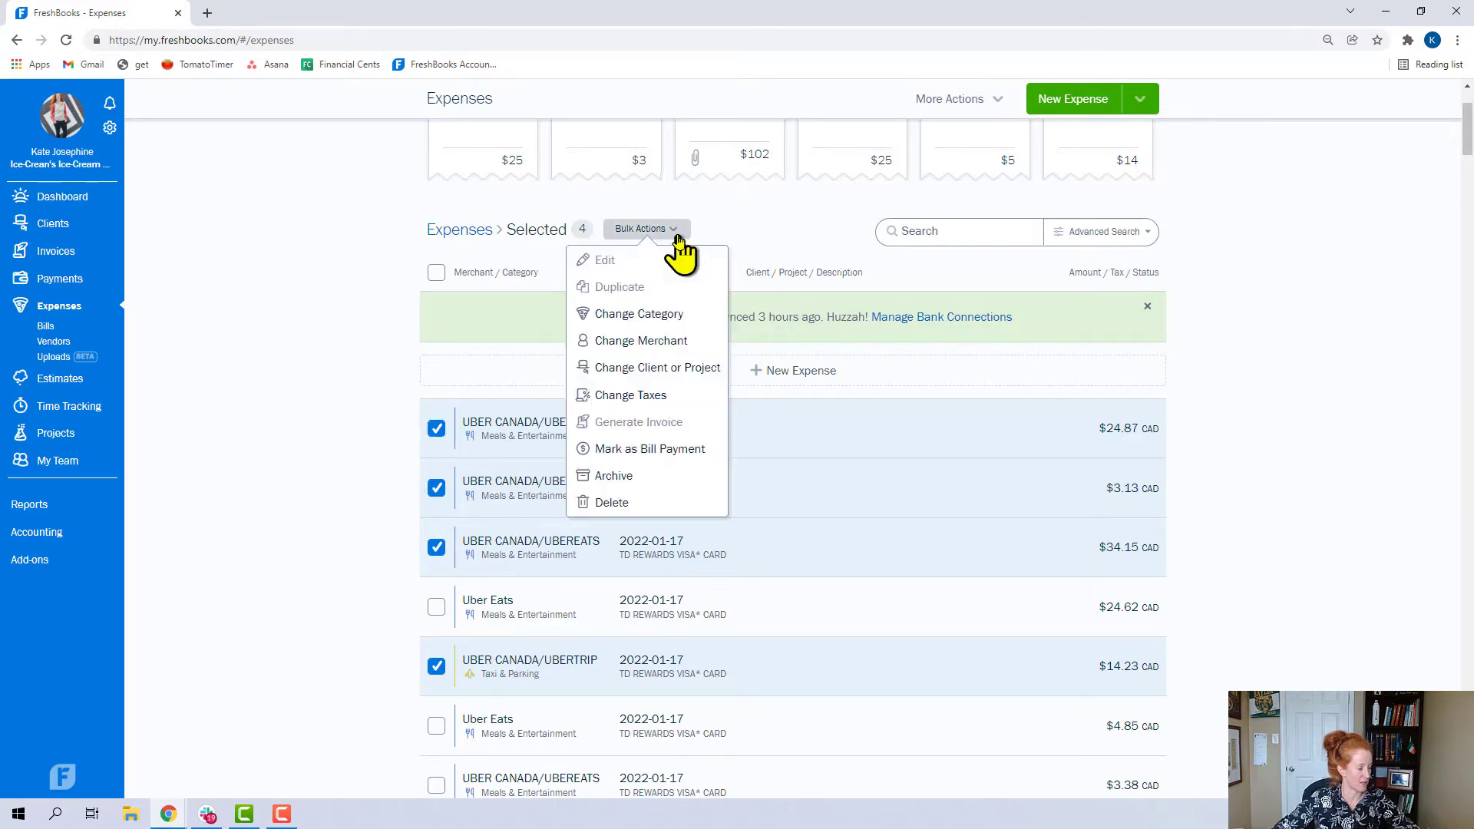
pyautogui.click(658, 343)
pyautogui.click(694, 319)
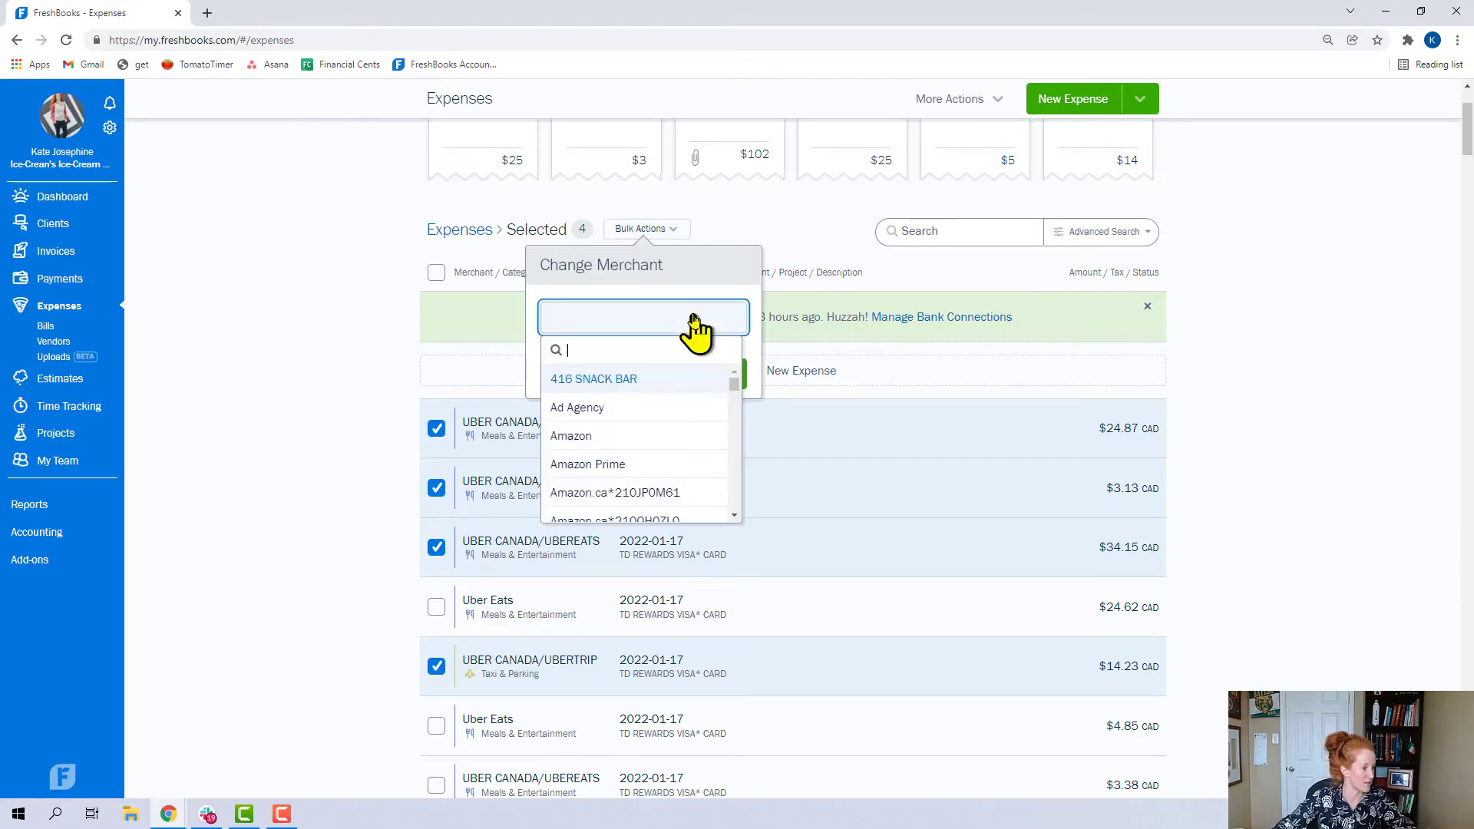
pyautogui.write('uber')
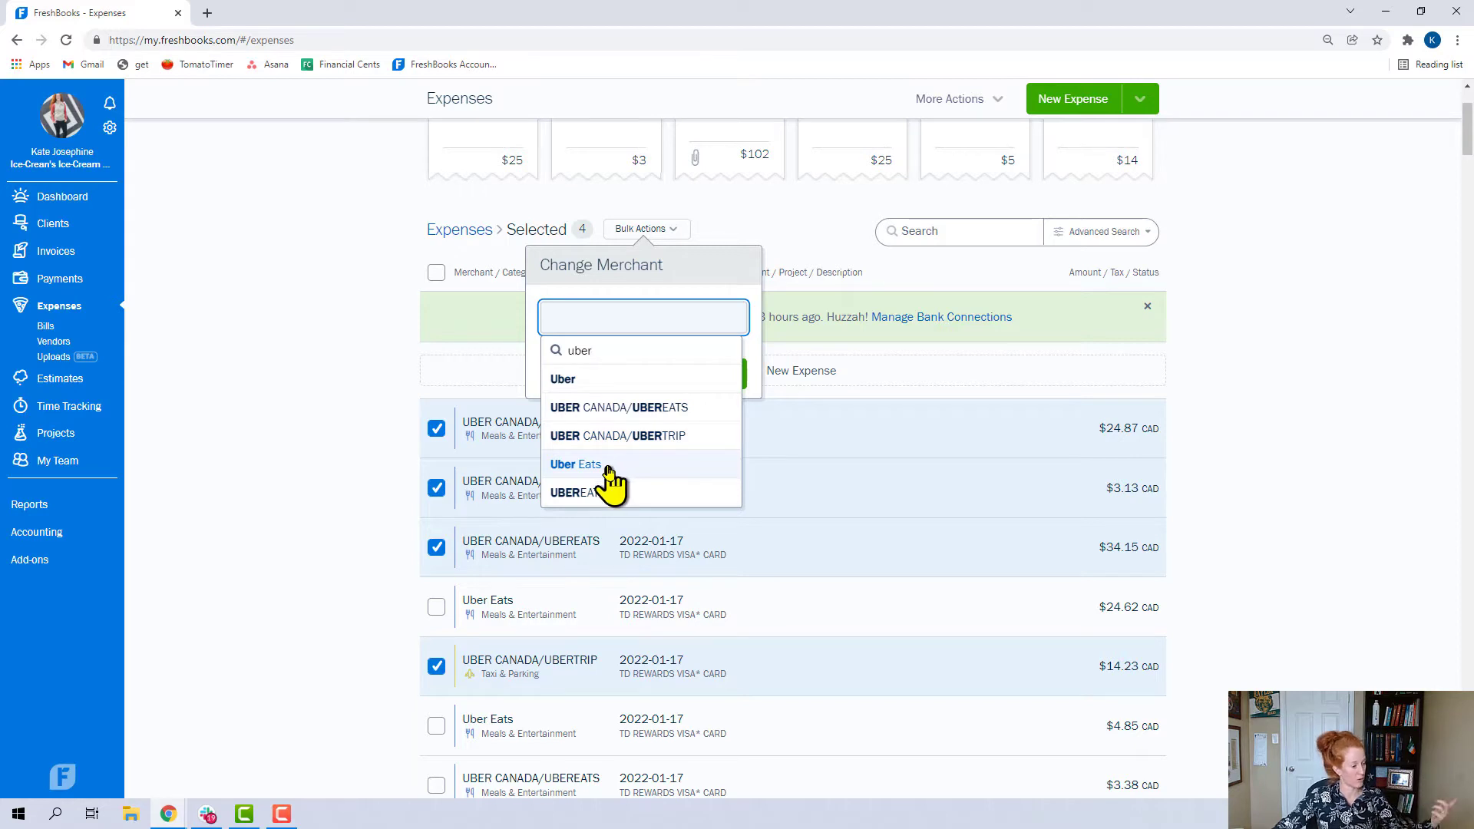
pyautogui.click(609, 467)
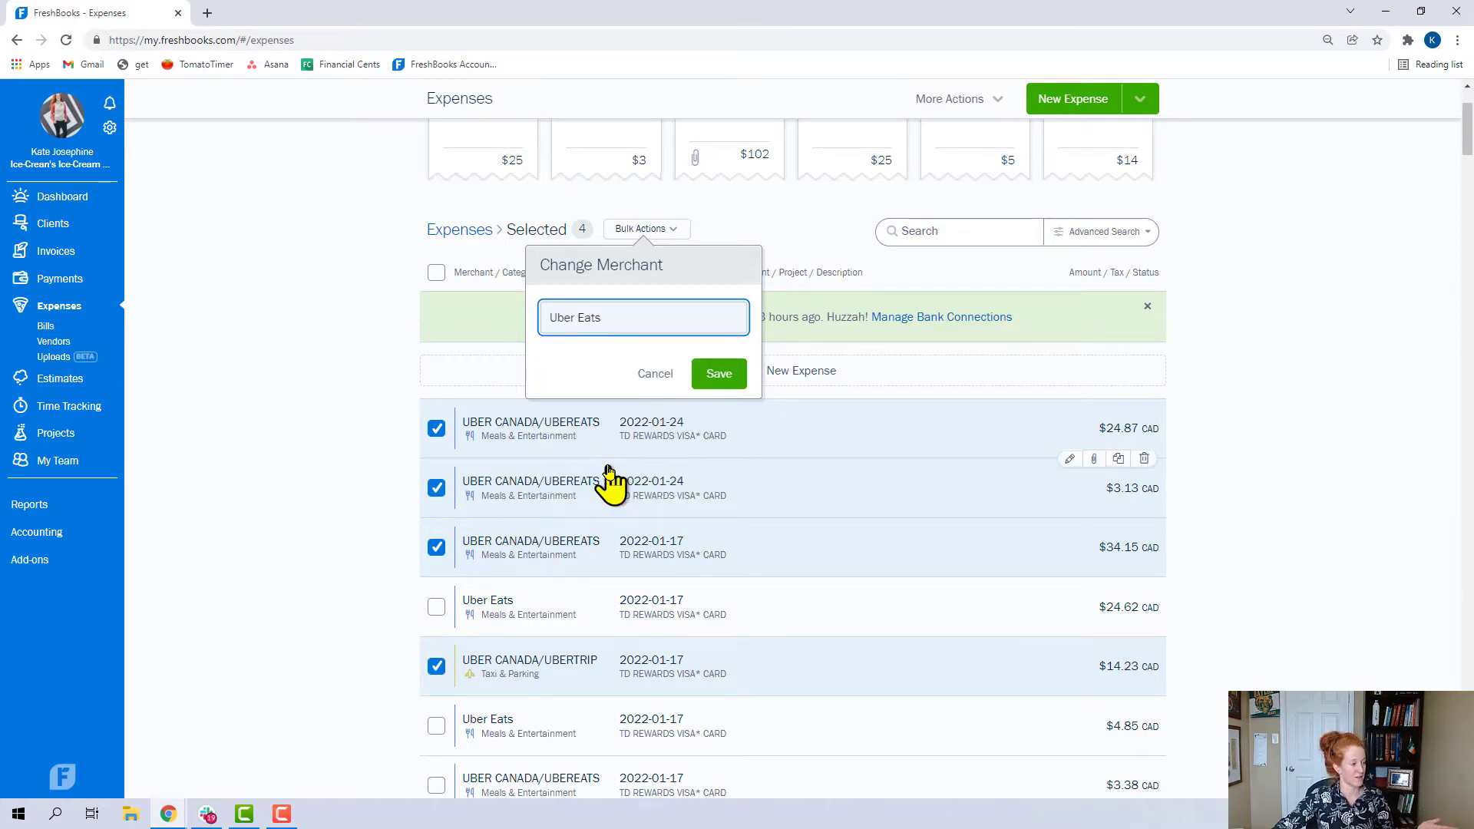
pyautogui.click(721, 377)
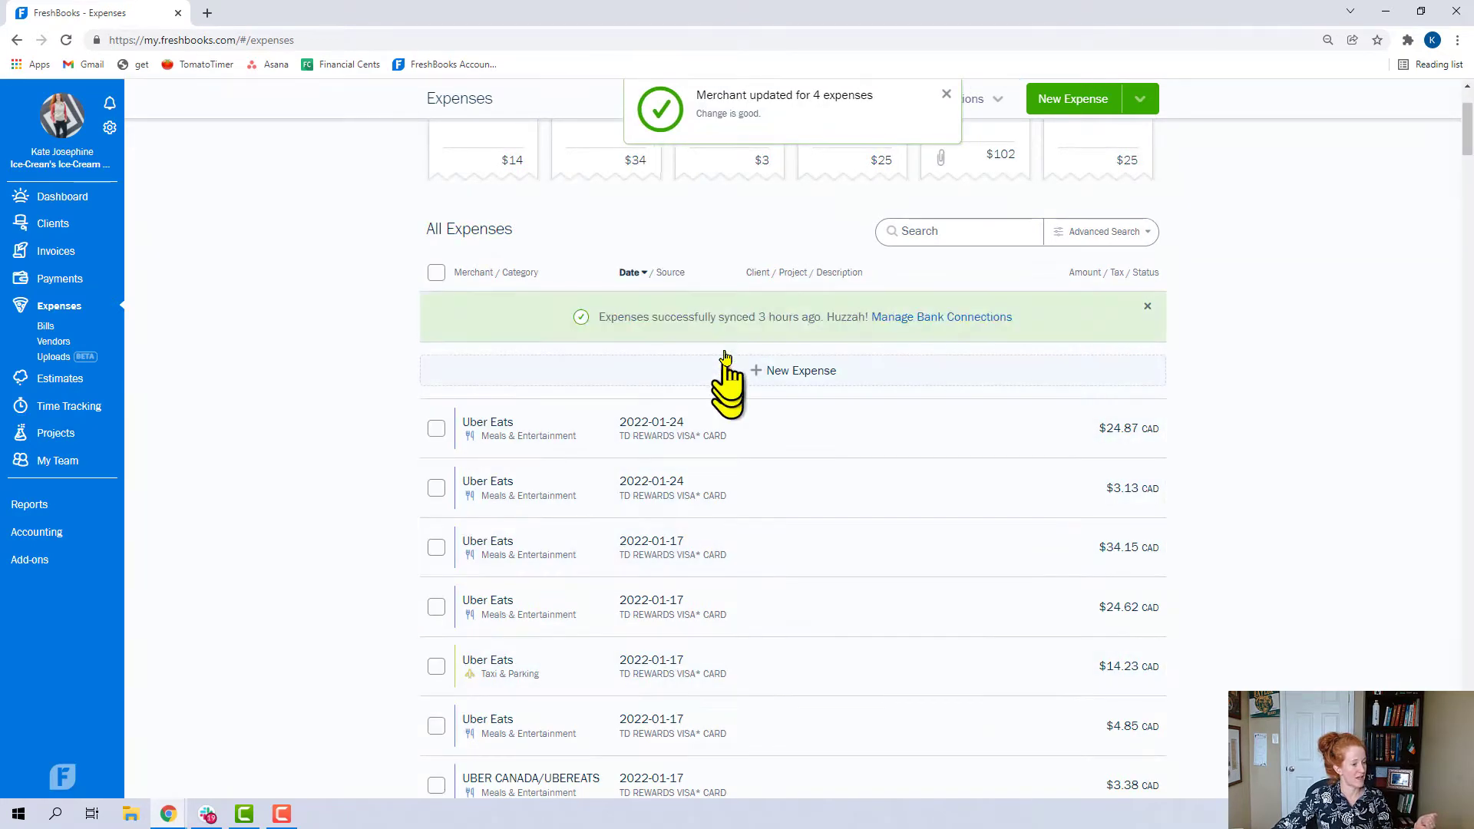
pyautogui.click(436, 429)
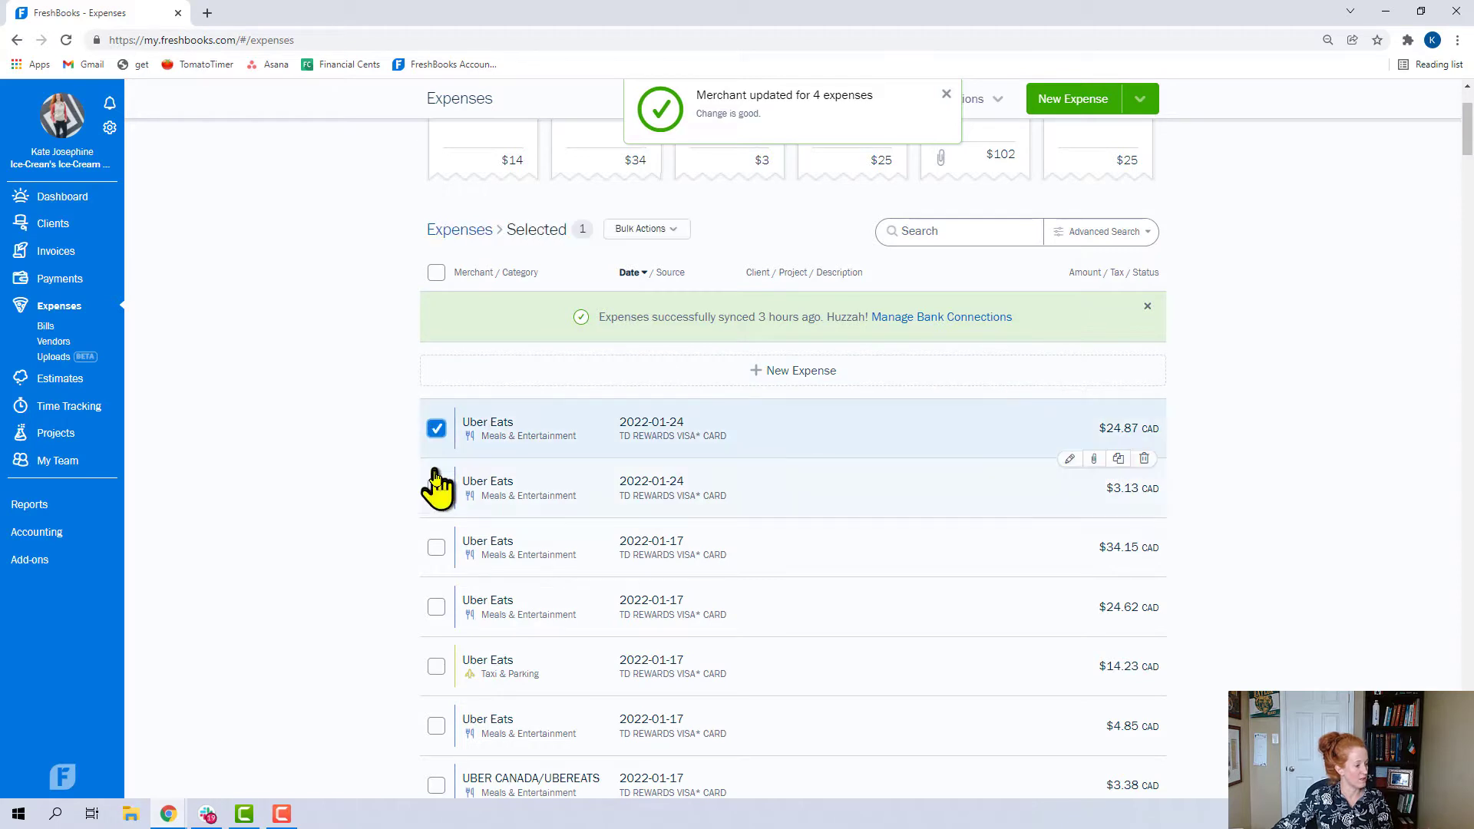
pyautogui.click(436, 489)
pyautogui.click(436, 547)
pyautogui.click(436, 608)
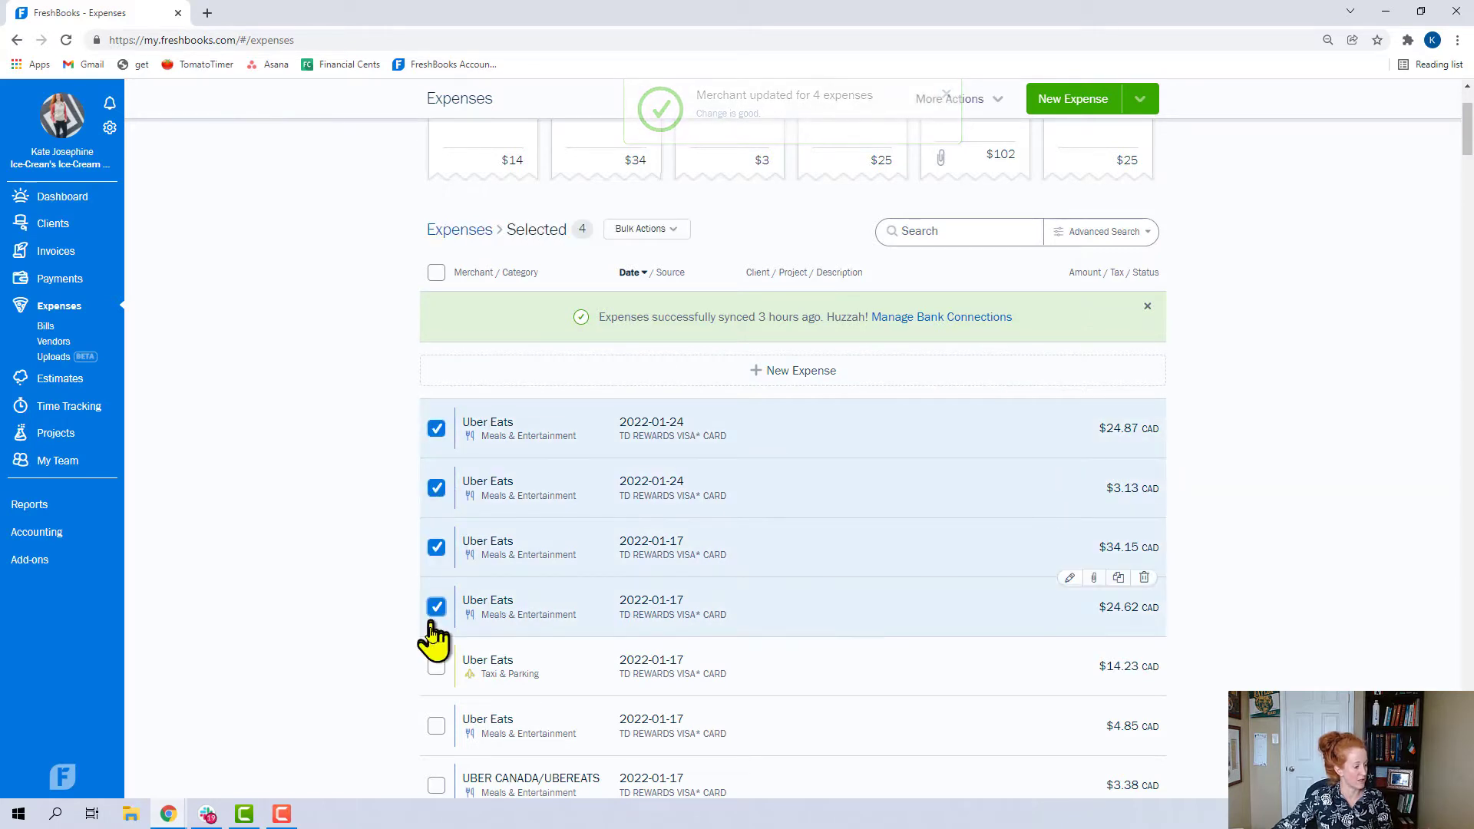
pyautogui.click(436, 667)
pyautogui.click(436, 726)
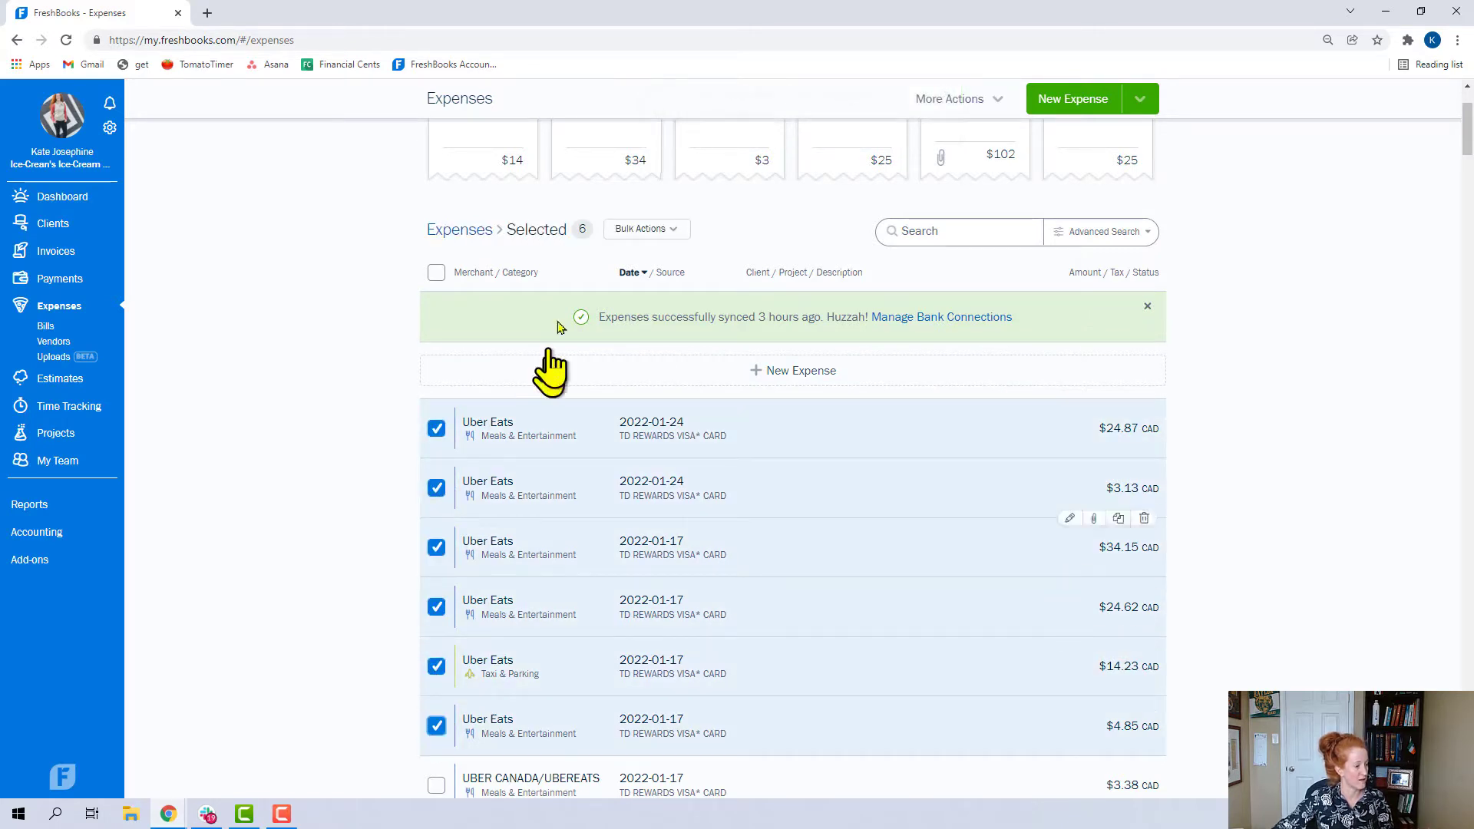
pyautogui.click(670, 229)
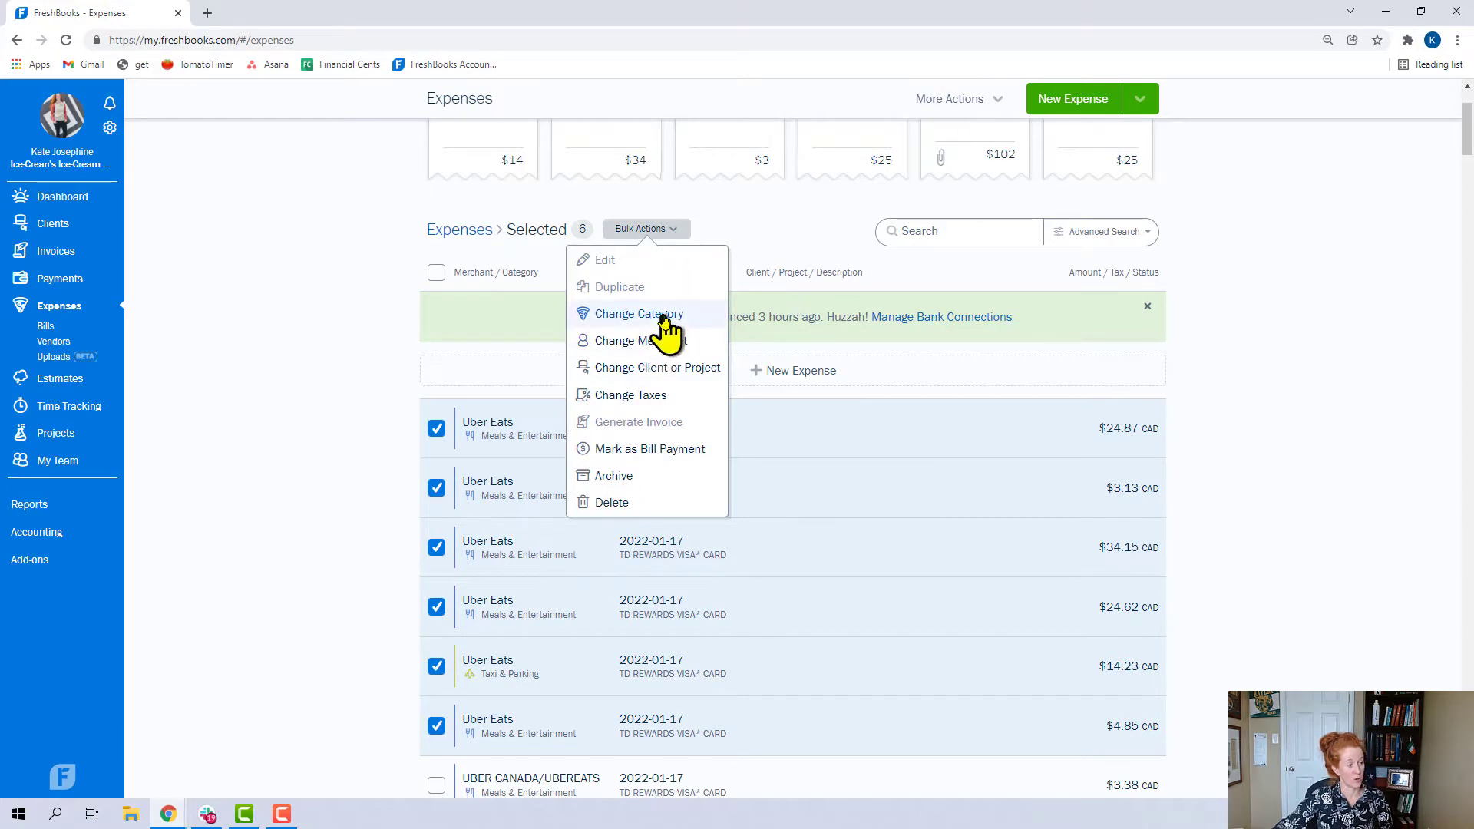
pyautogui.click(665, 315)
pyautogui.click(702, 321)
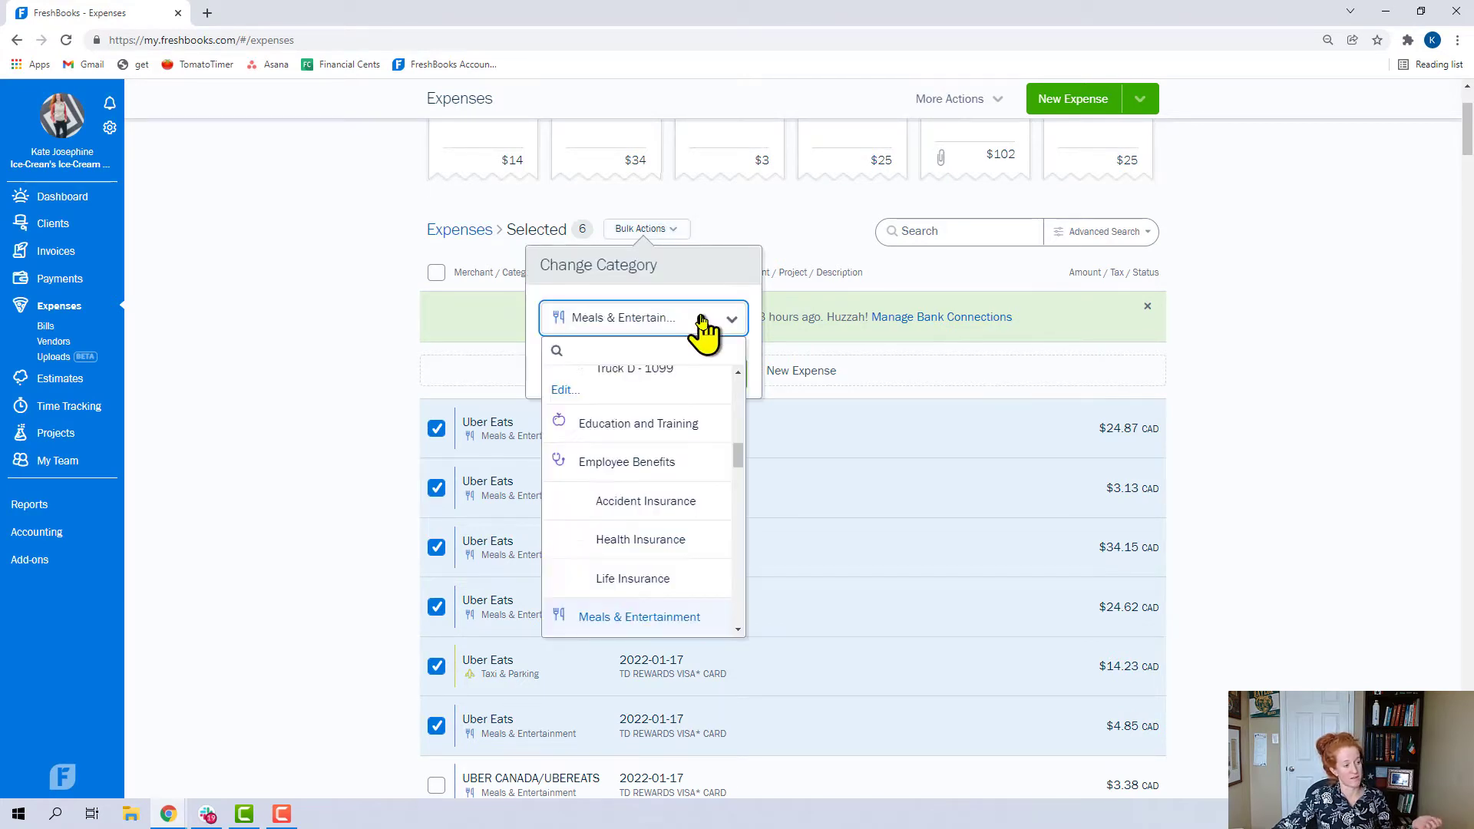
pyautogui.write('emp')
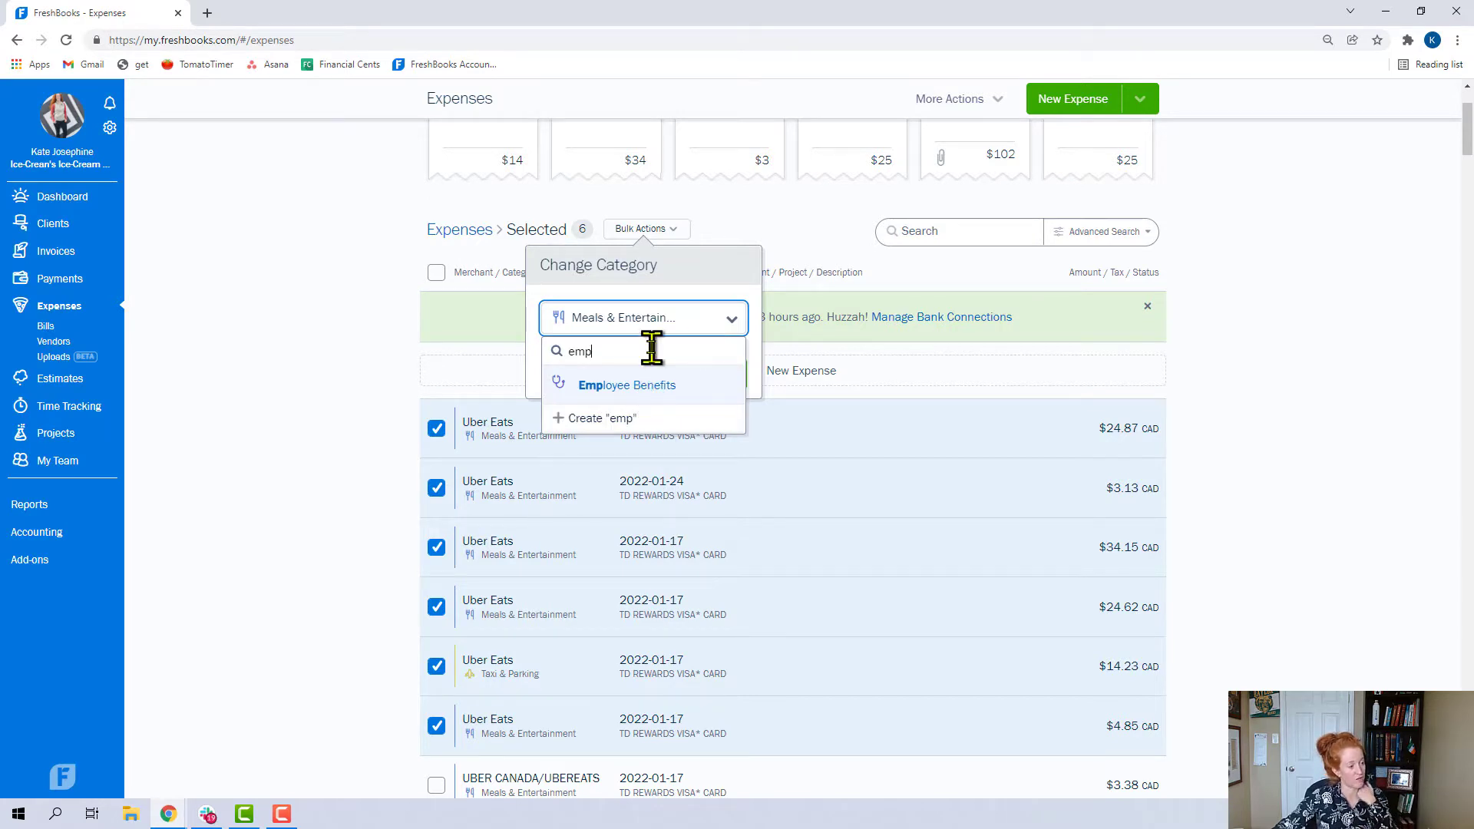
pyautogui.click(500, 446)
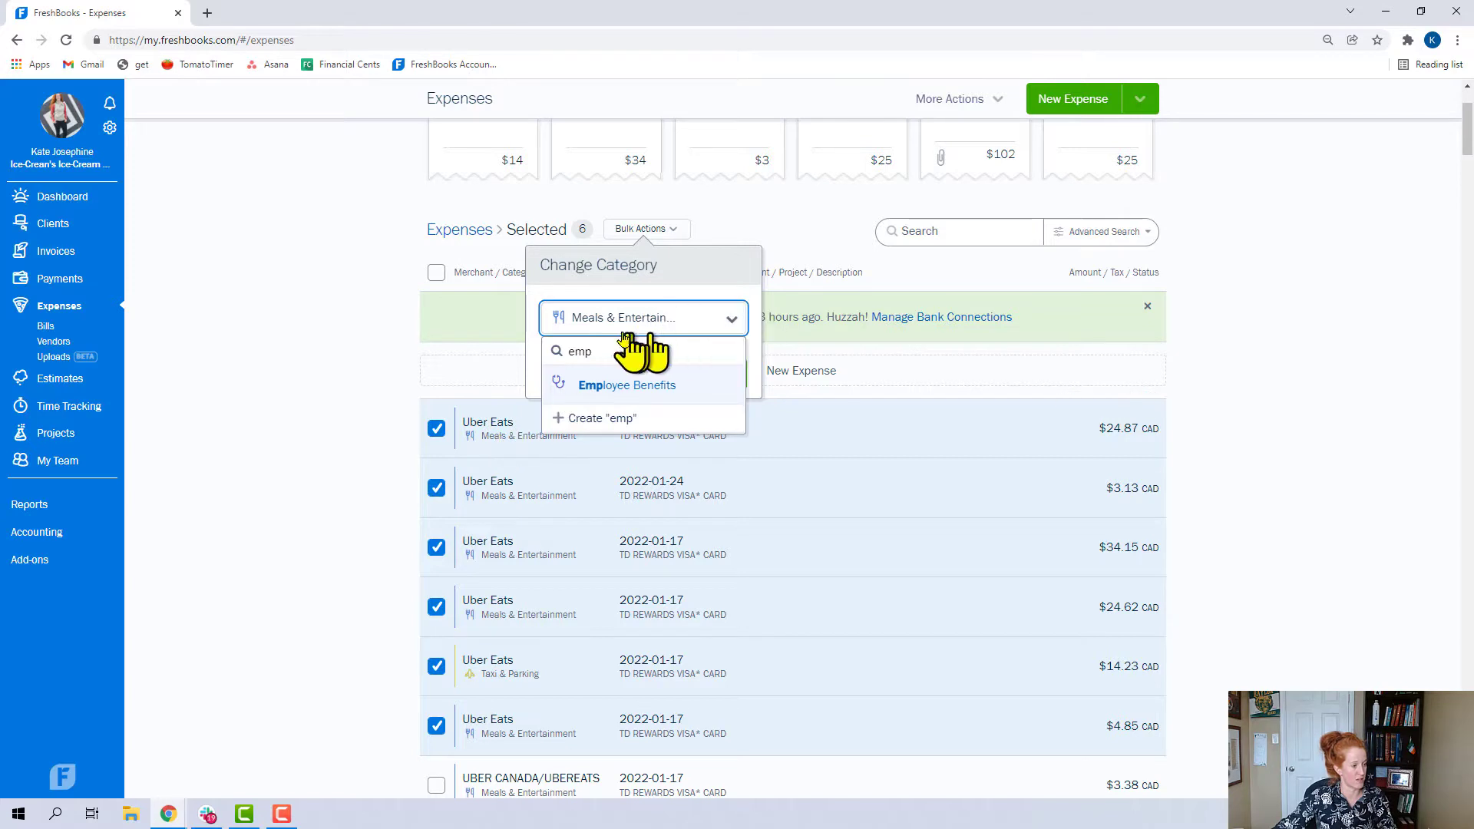
pyautogui.click(666, 230)
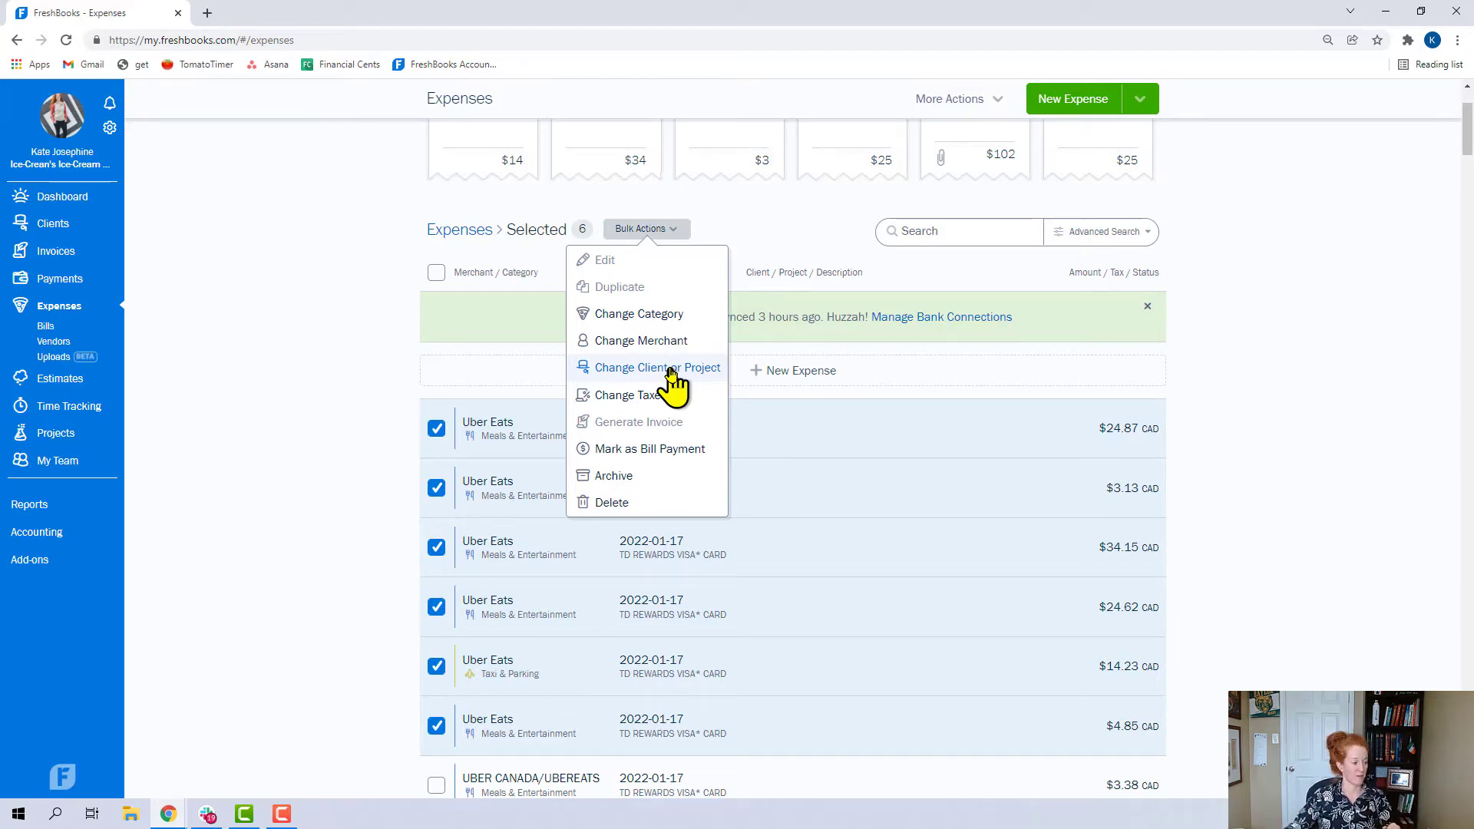
pyautogui.click(361, 376)
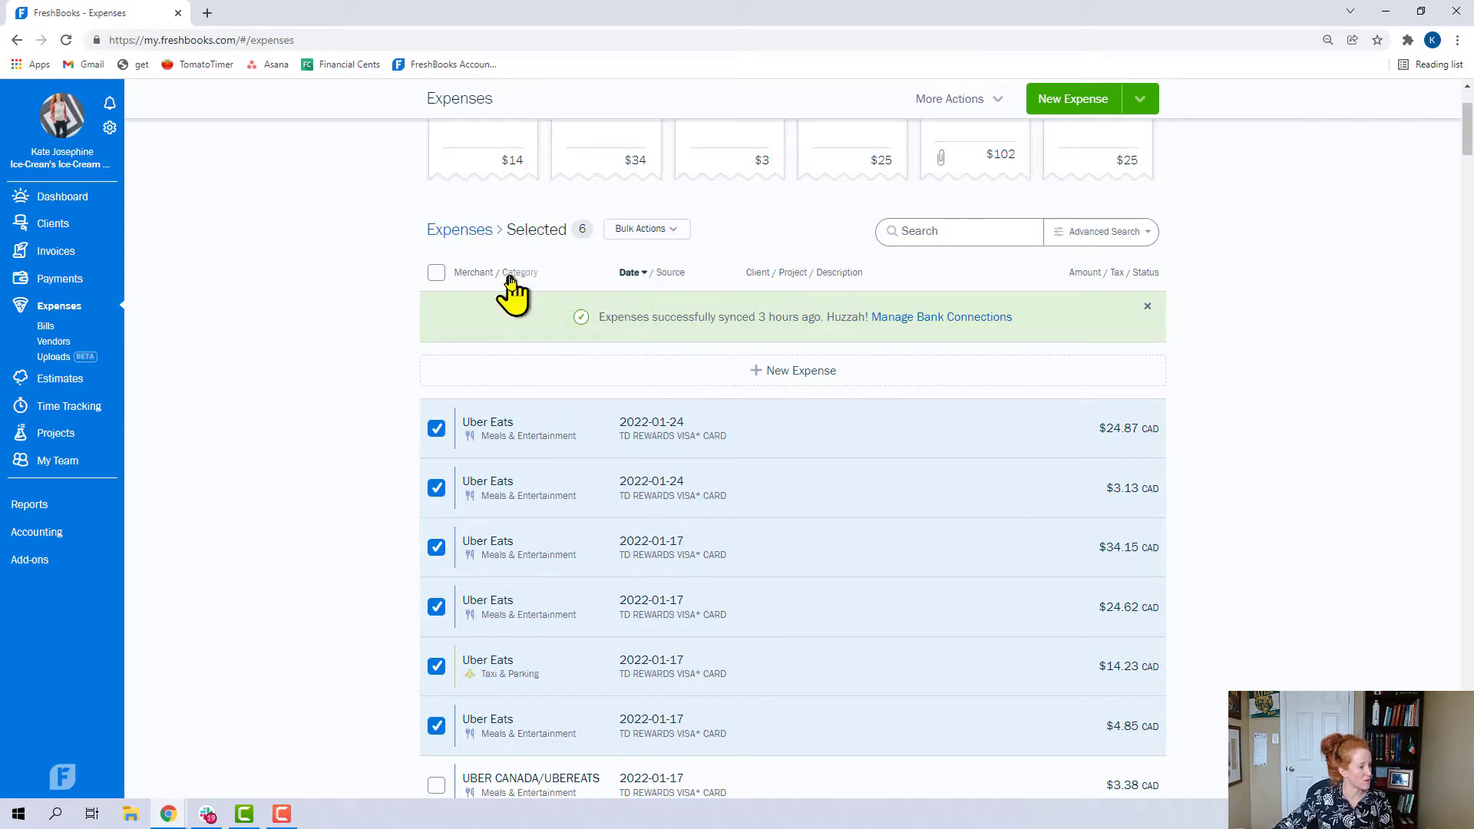
pyautogui.click(436, 428)
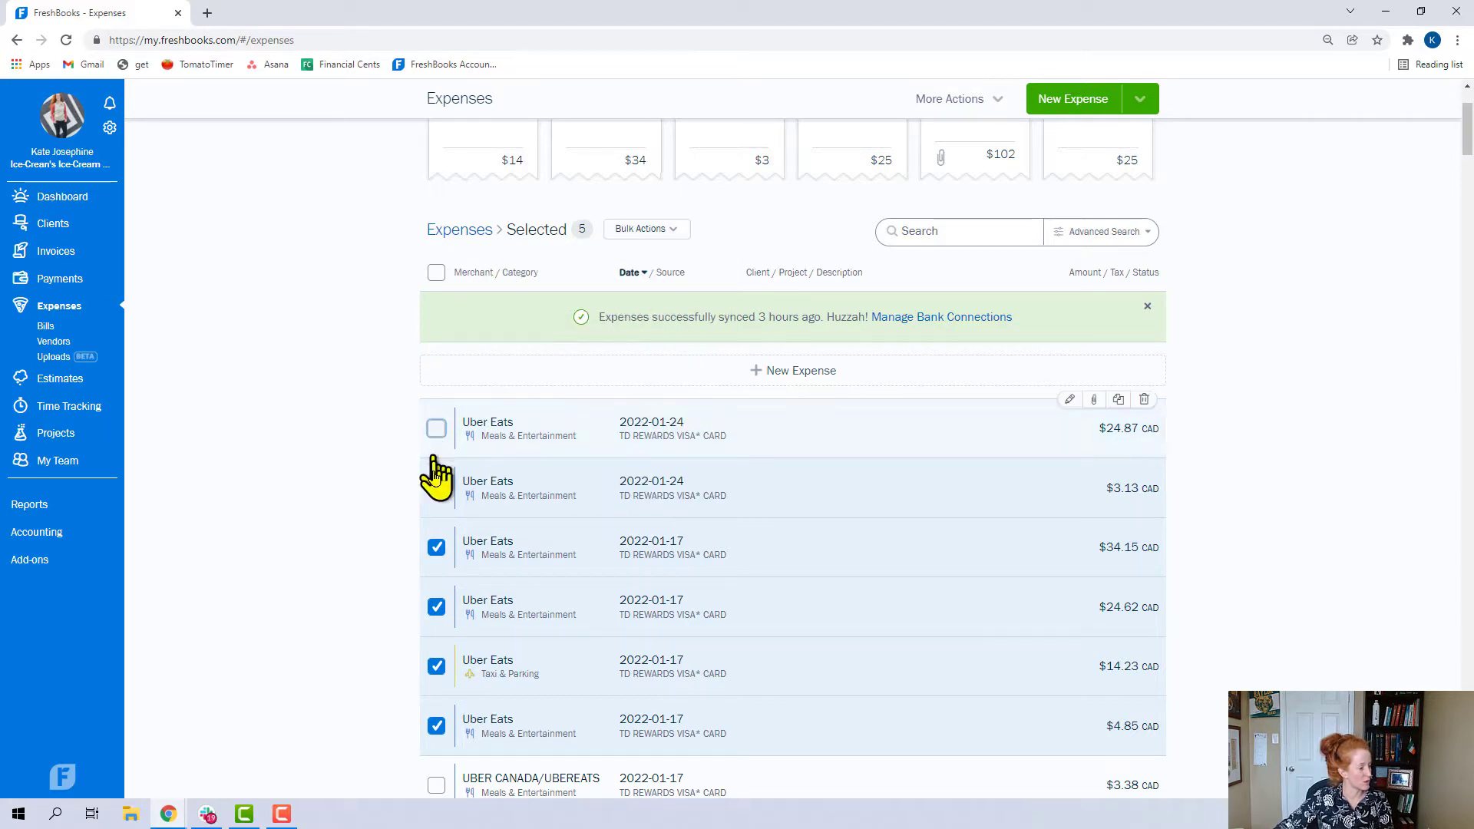
pyautogui.click(436, 488)
pyautogui.click(436, 548)
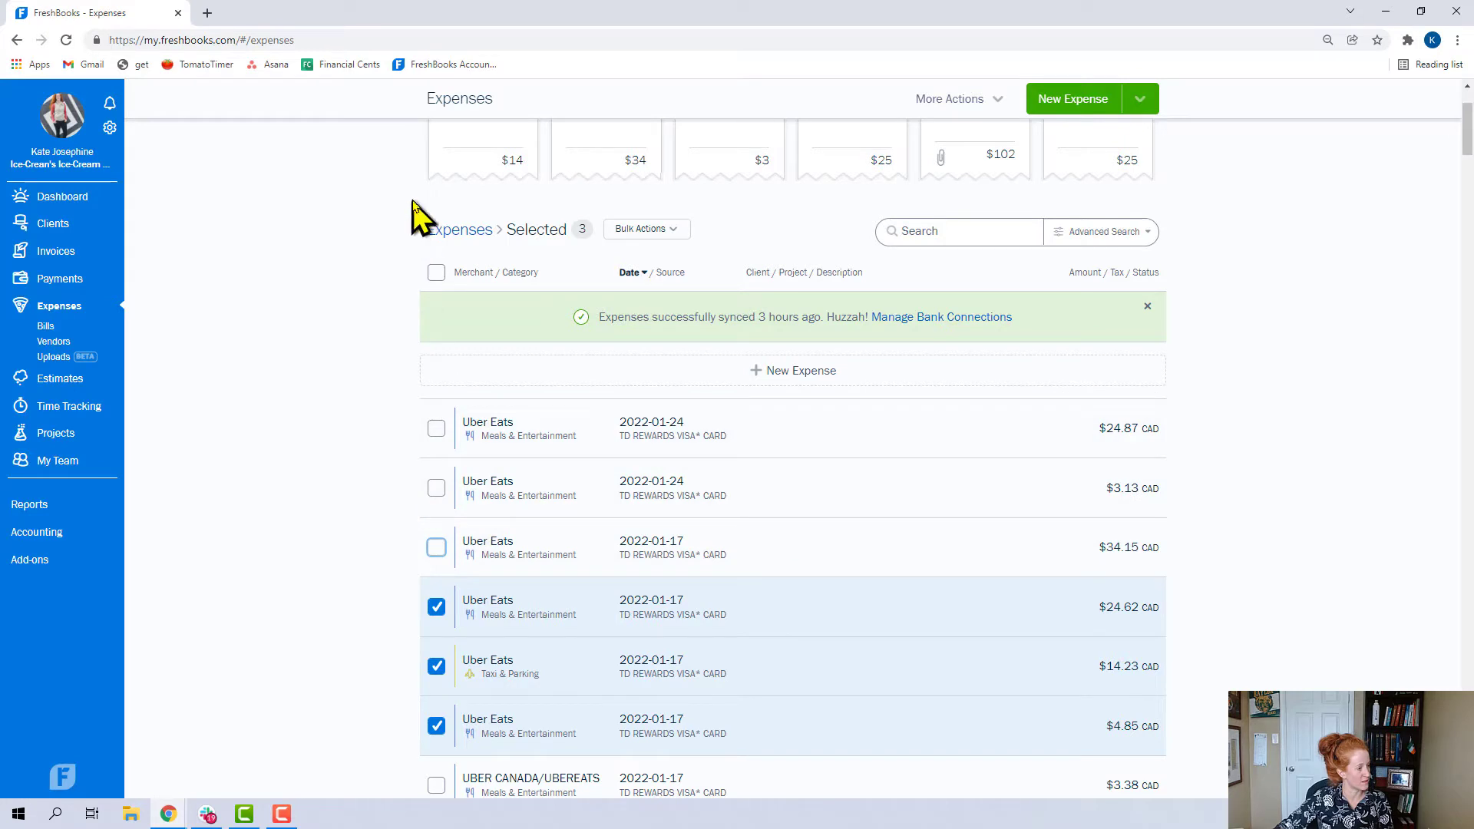
pyautogui.click(436, 273)
pyautogui.click(436, 274)
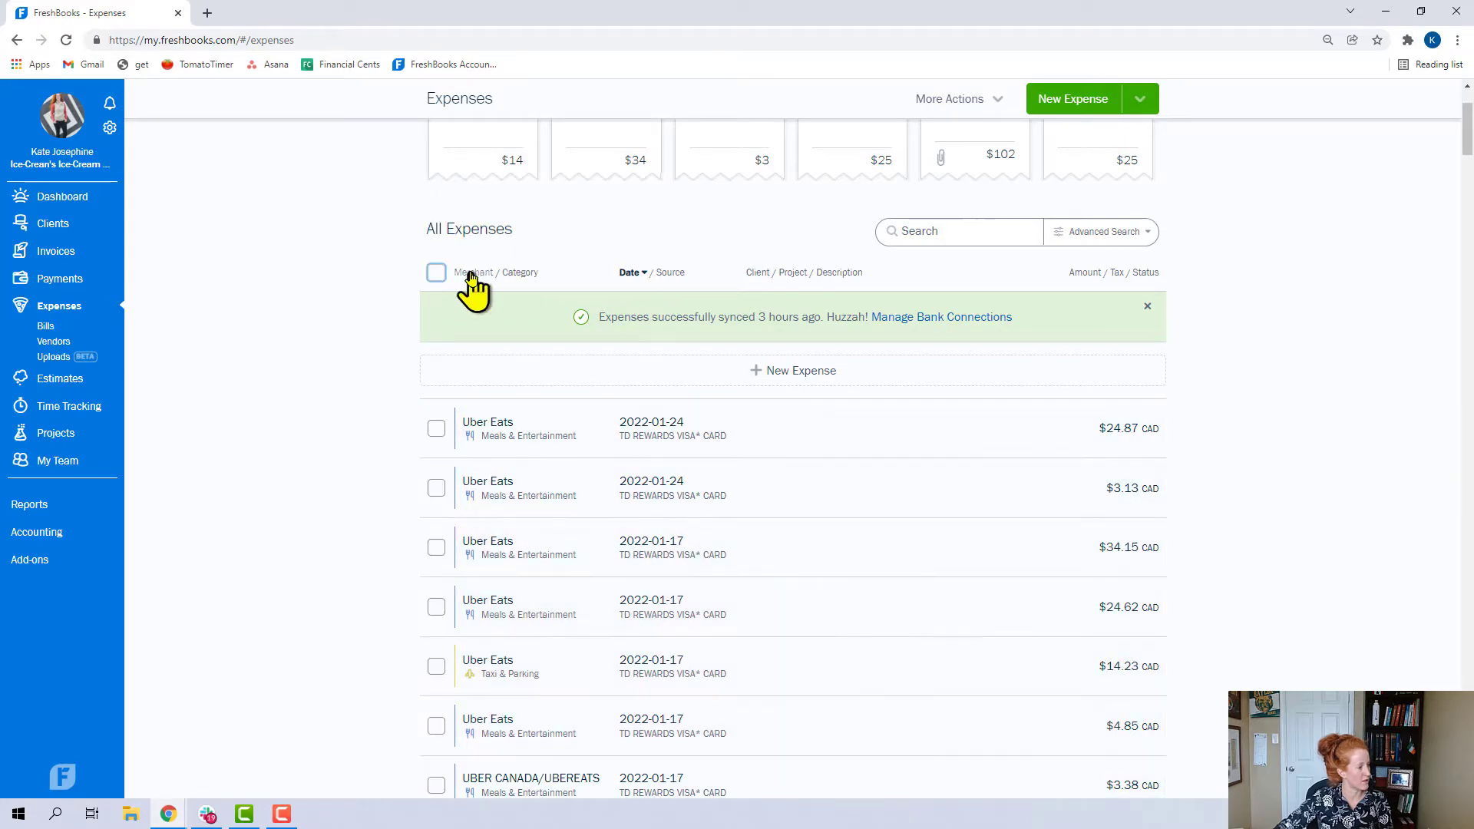
pyautogui.click(477, 274)
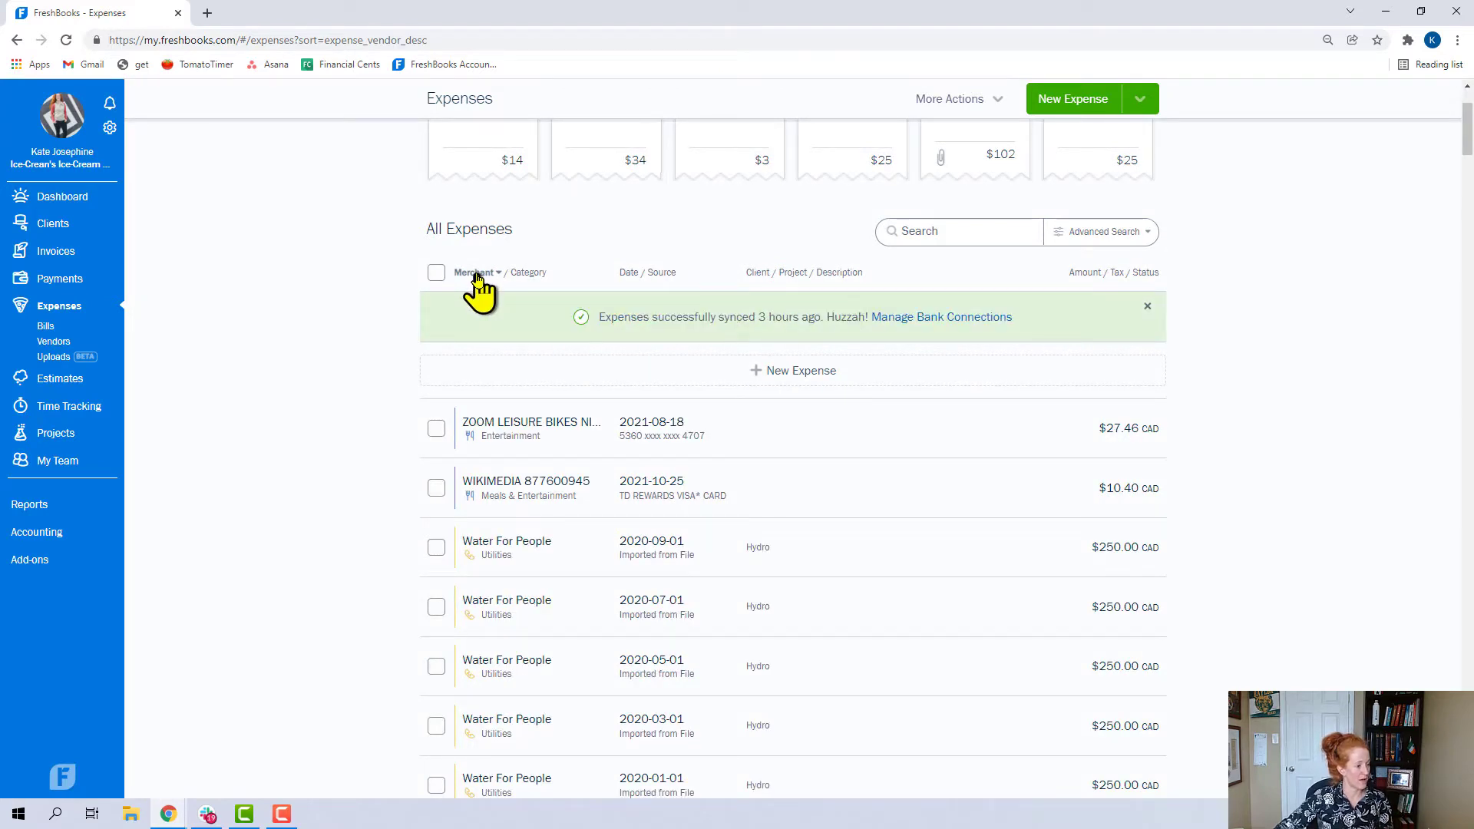
pyautogui.scroll(-1, 464, 383)
pyautogui.scroll(-7, 464, 383)
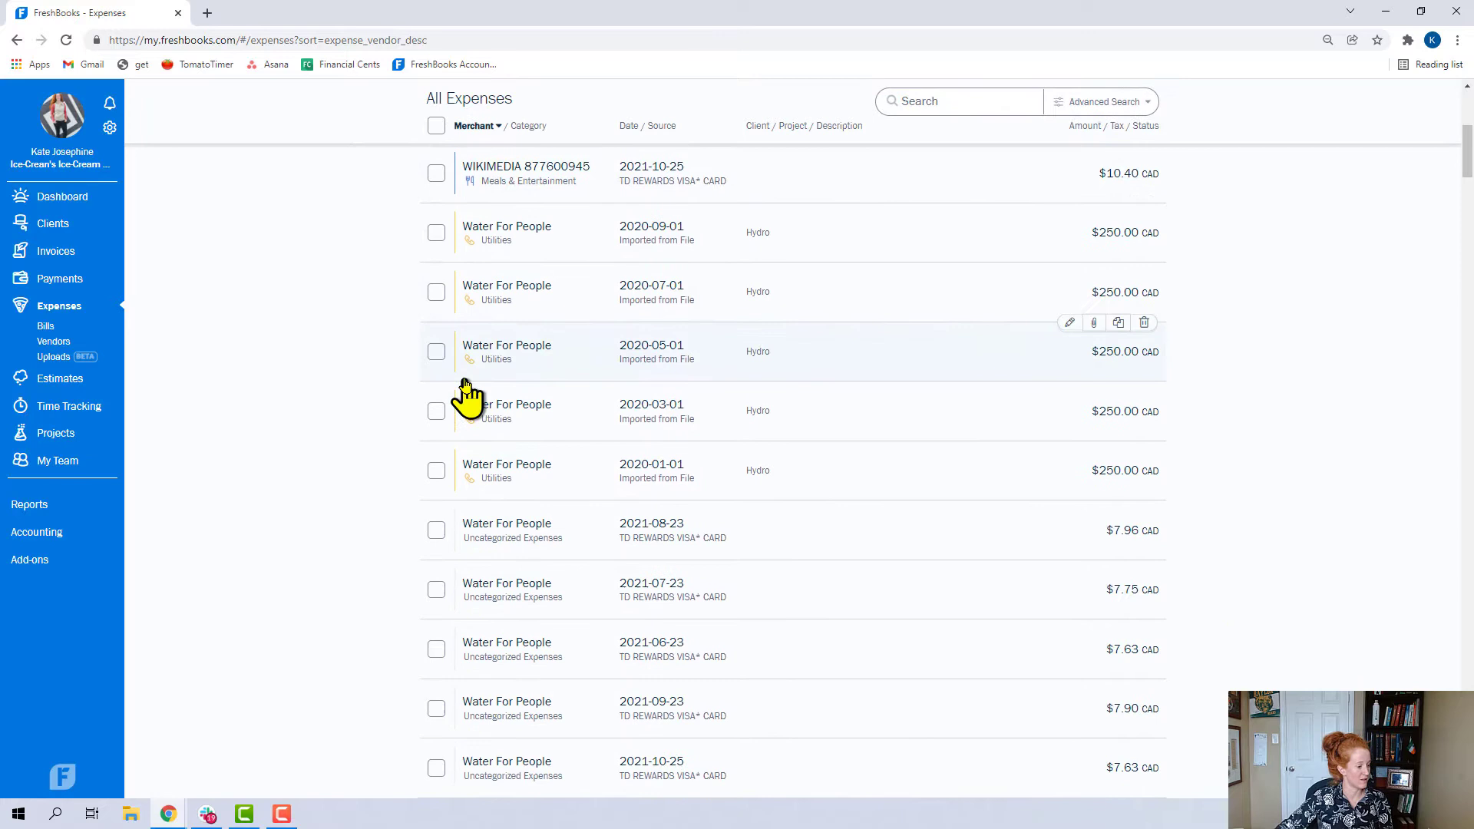
pyautogui.scroll(-6, 491, 368)
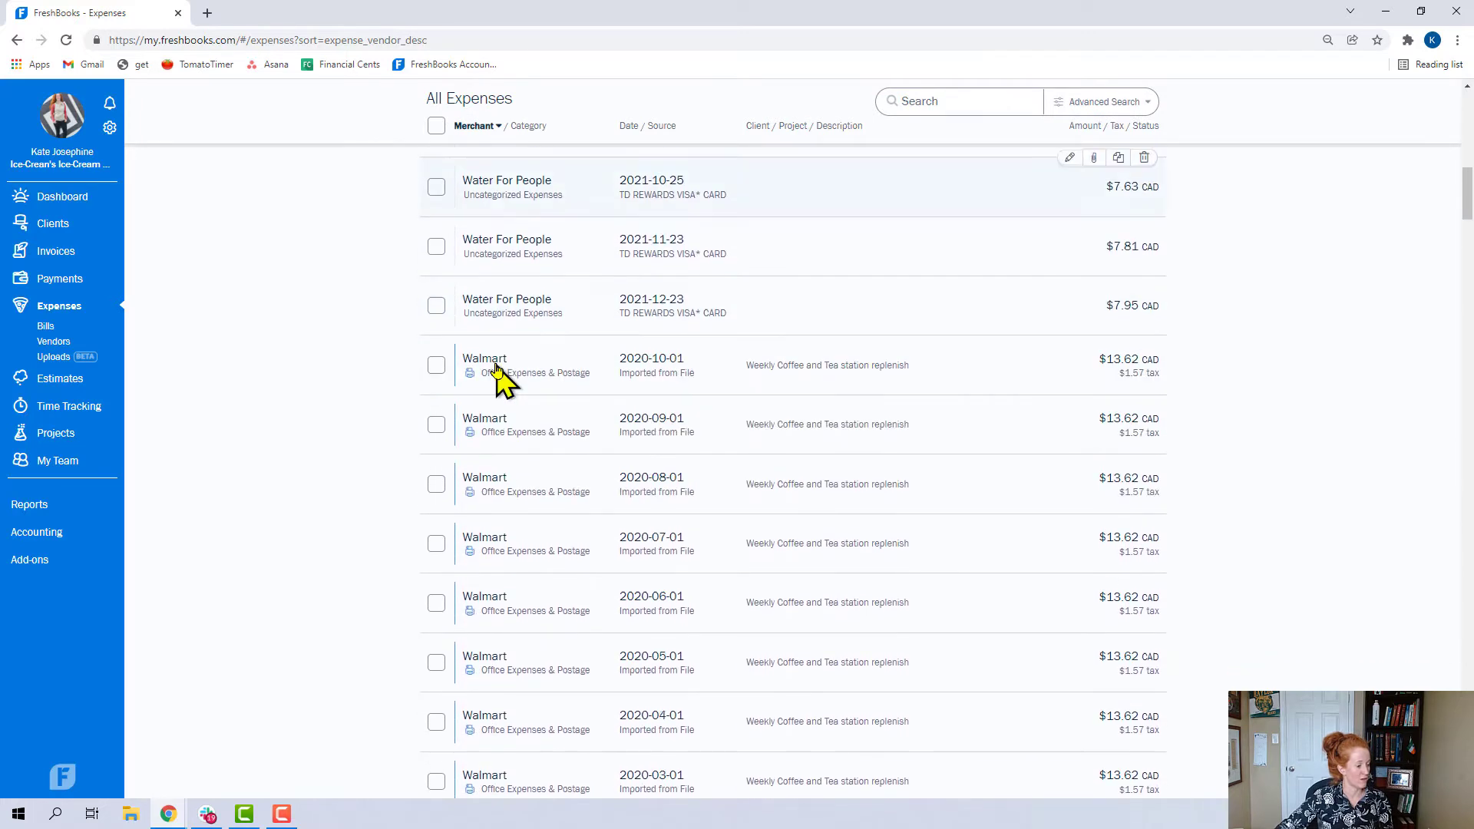
pyautogui.scroll(-1, 495, 373)
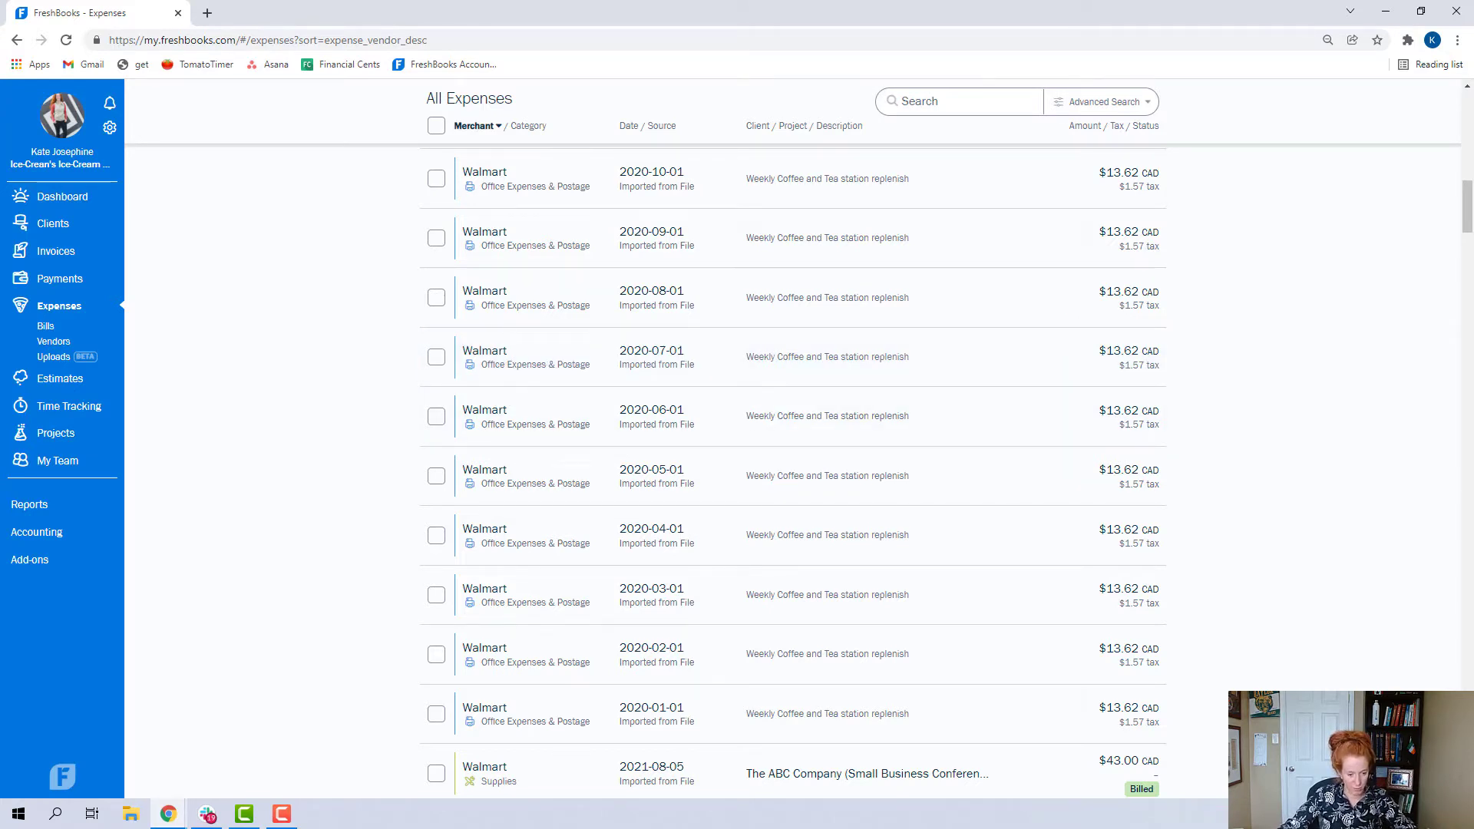
pyautogui.scroll(7, 652, 320)
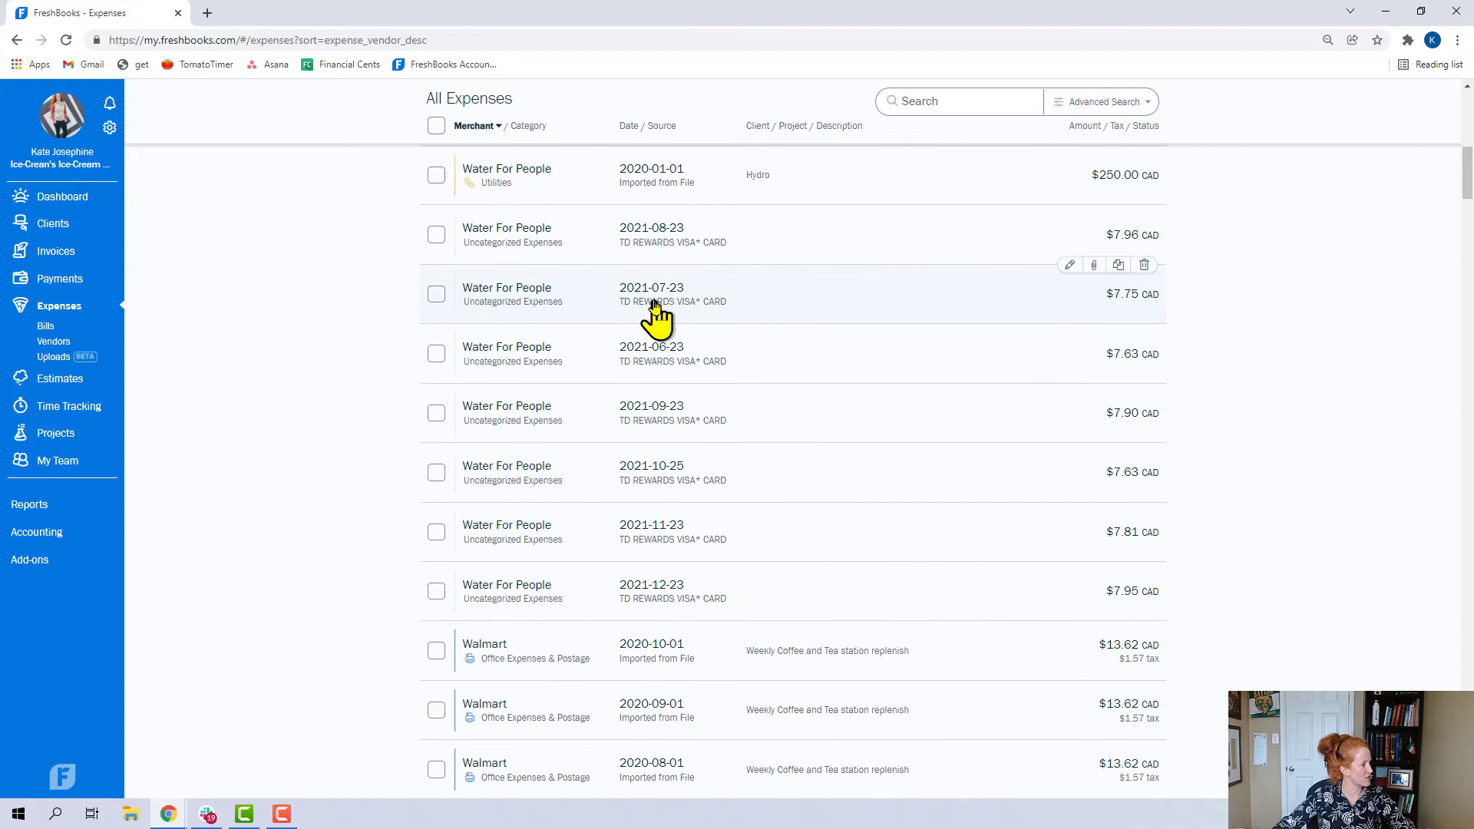
# Step: Select the first two clients and view the bulk actions offered for both
pyautogui.click(59, 228)
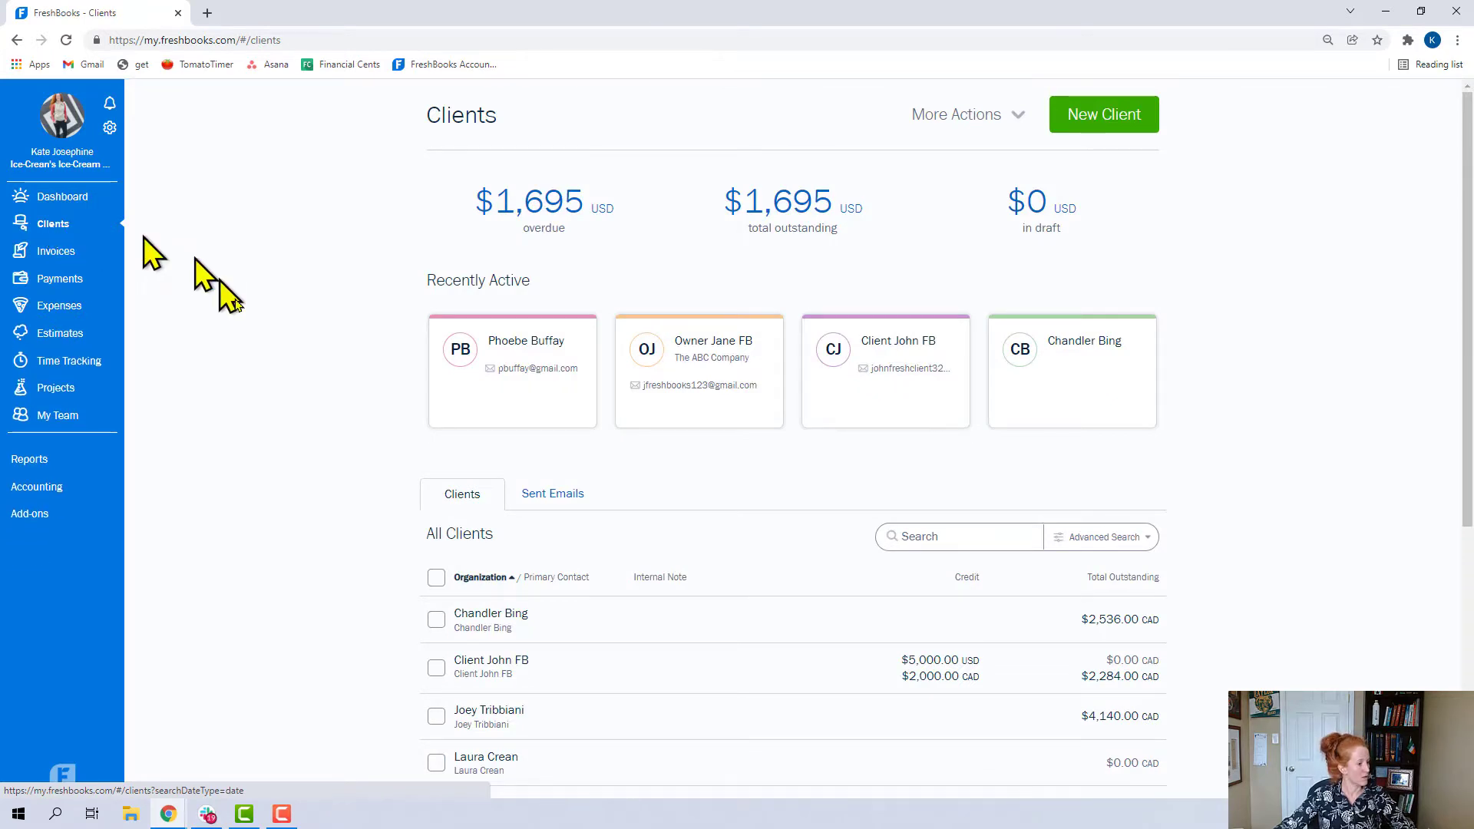
pyautogui.scroll(-3, 691, 441)
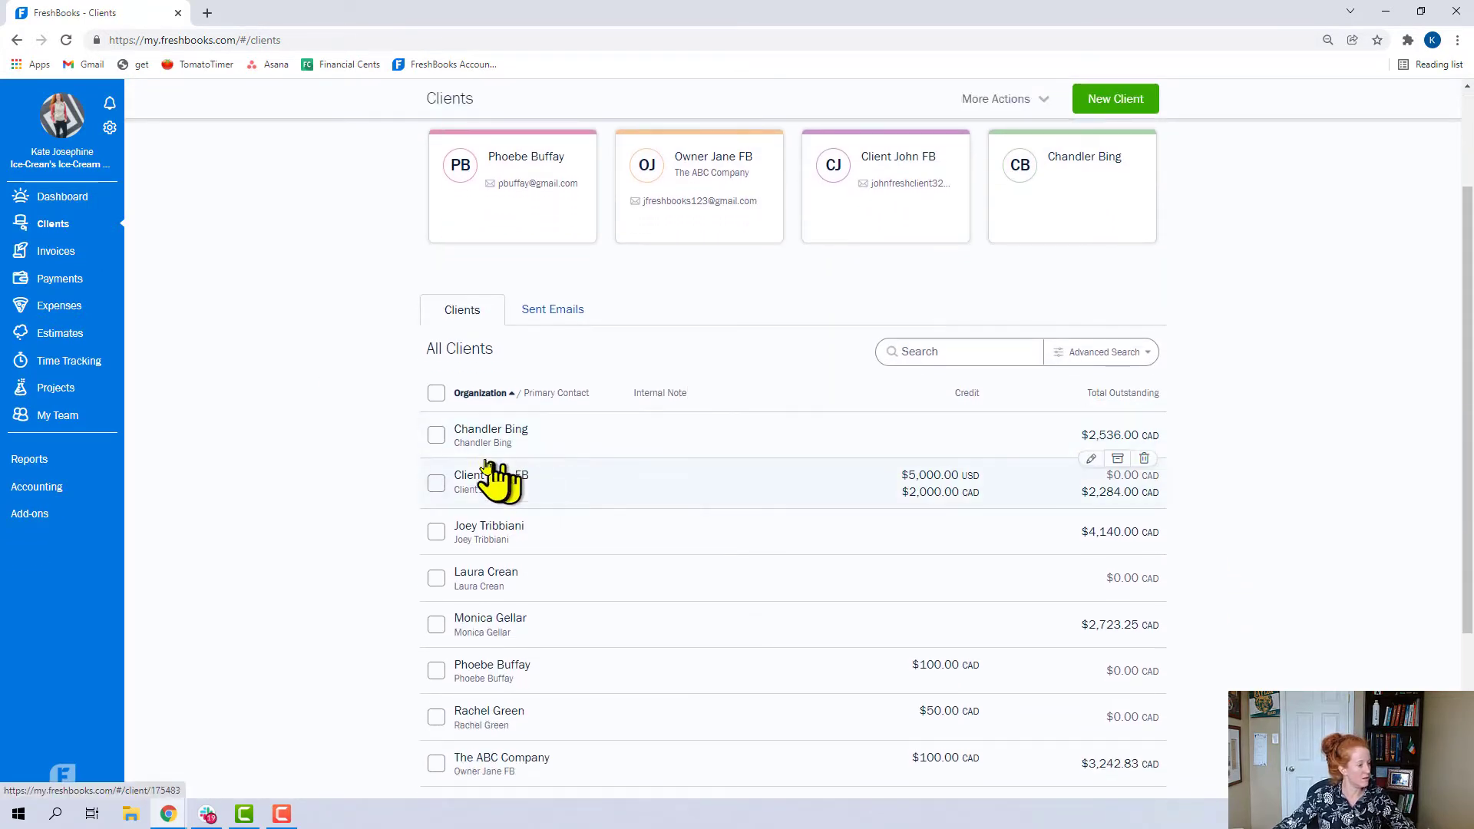
pyautogui.click(437, 435)
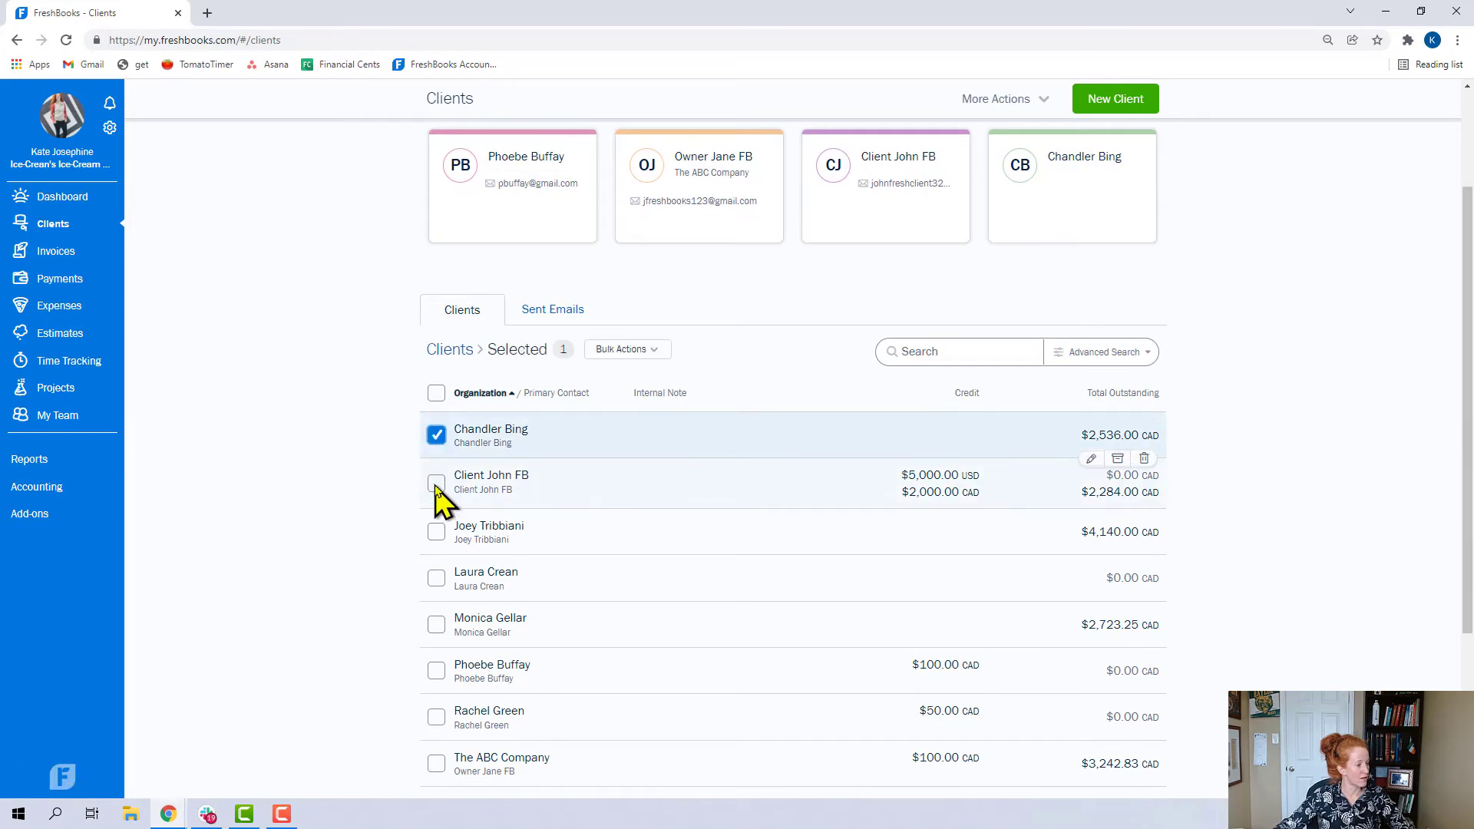
pyautogui.click(436, 484)
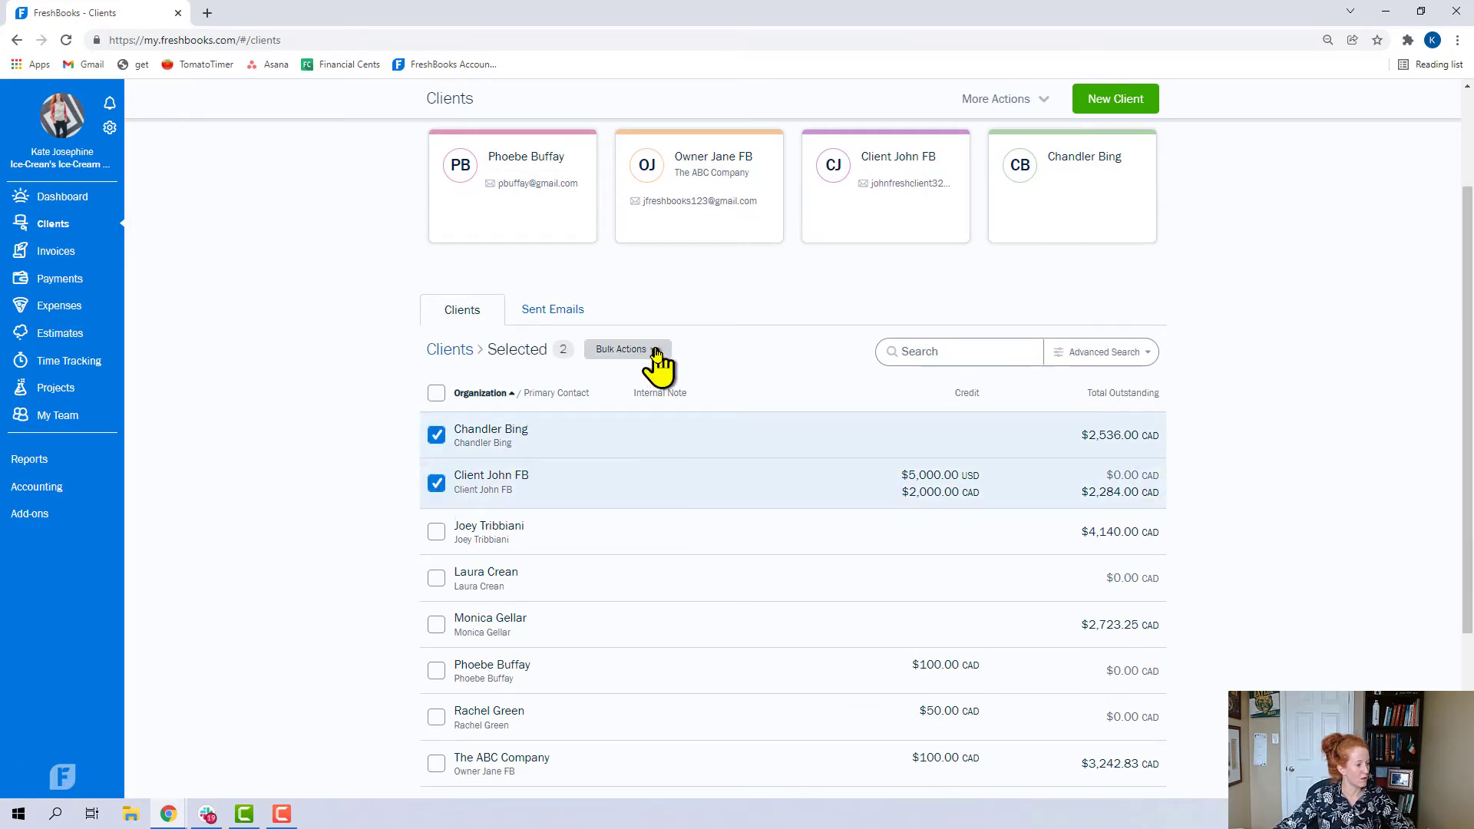
pyautogui.click(655, 351)
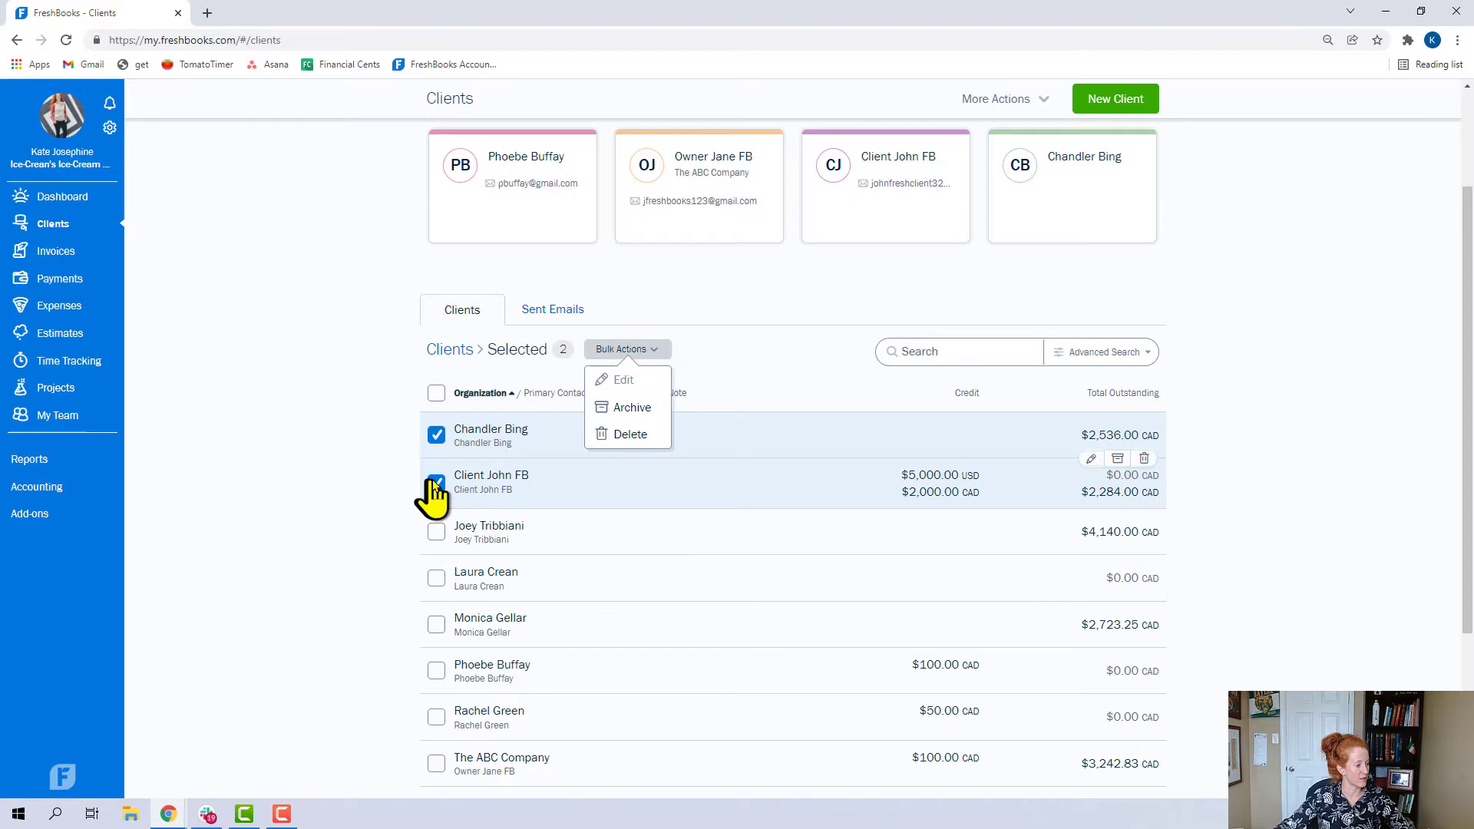
# Step: Narrow the selection to one client, review its bulk actions, then clear the selection
pyautogui.click(436, 484)
pyautogui.click(652, 350)
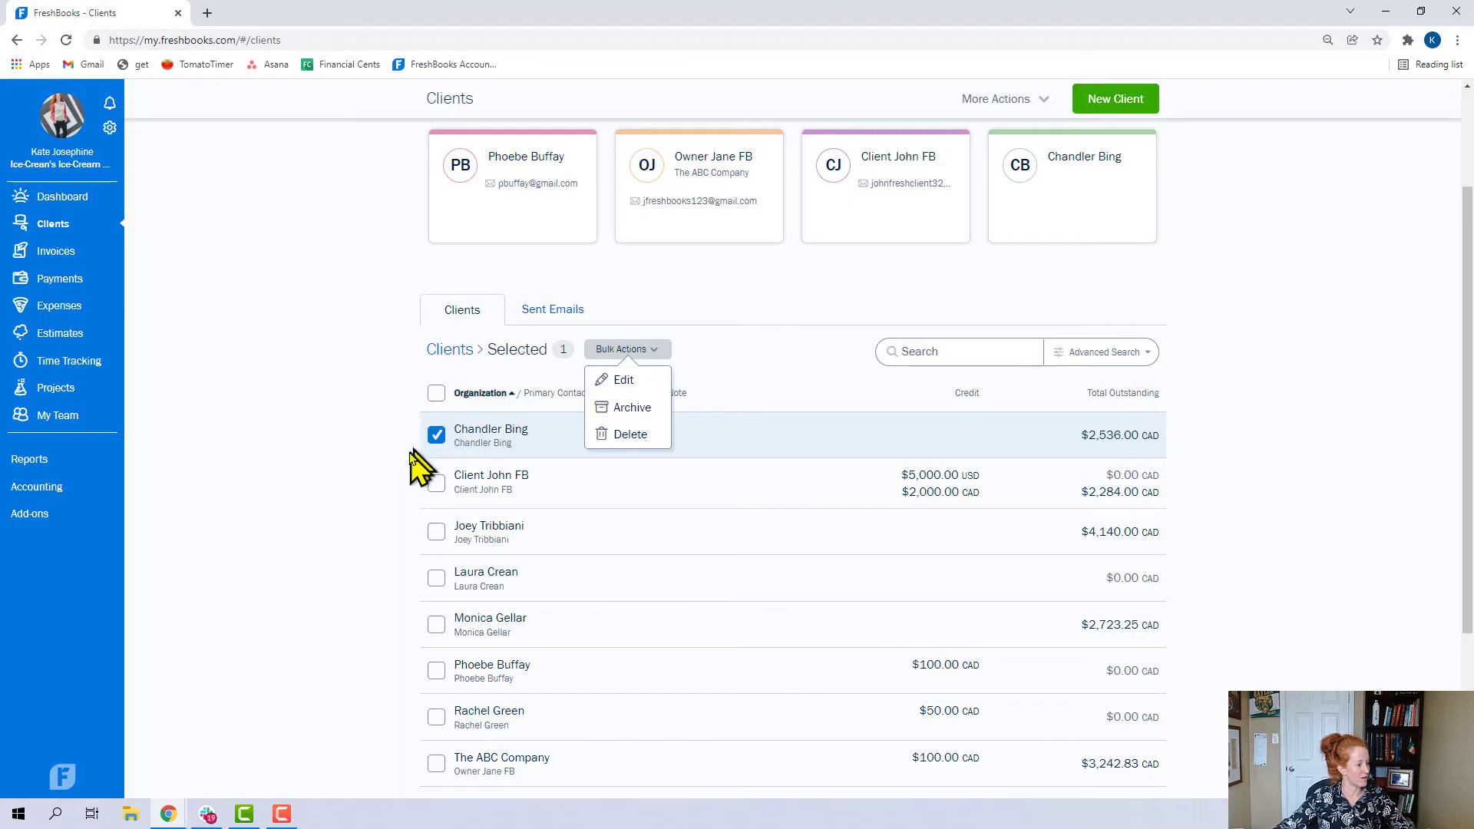
pyautogui.click(443, 439)
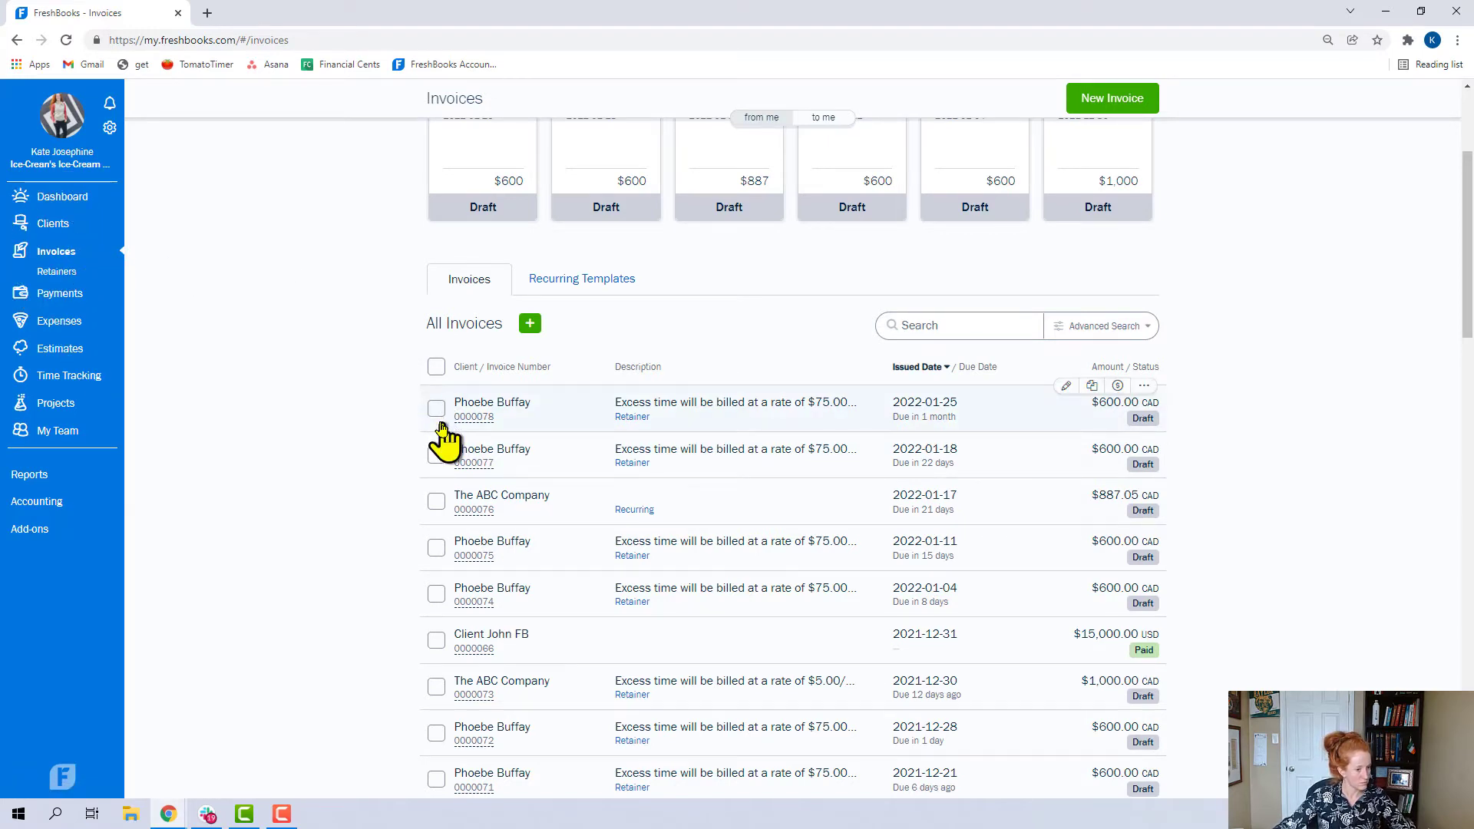
# Step: Select the 2022-01-04, 2022-01-11 and ABC Company 2022-01-17 invoices, then cancel Mark as Sent
pyautogui.click(436, 595)
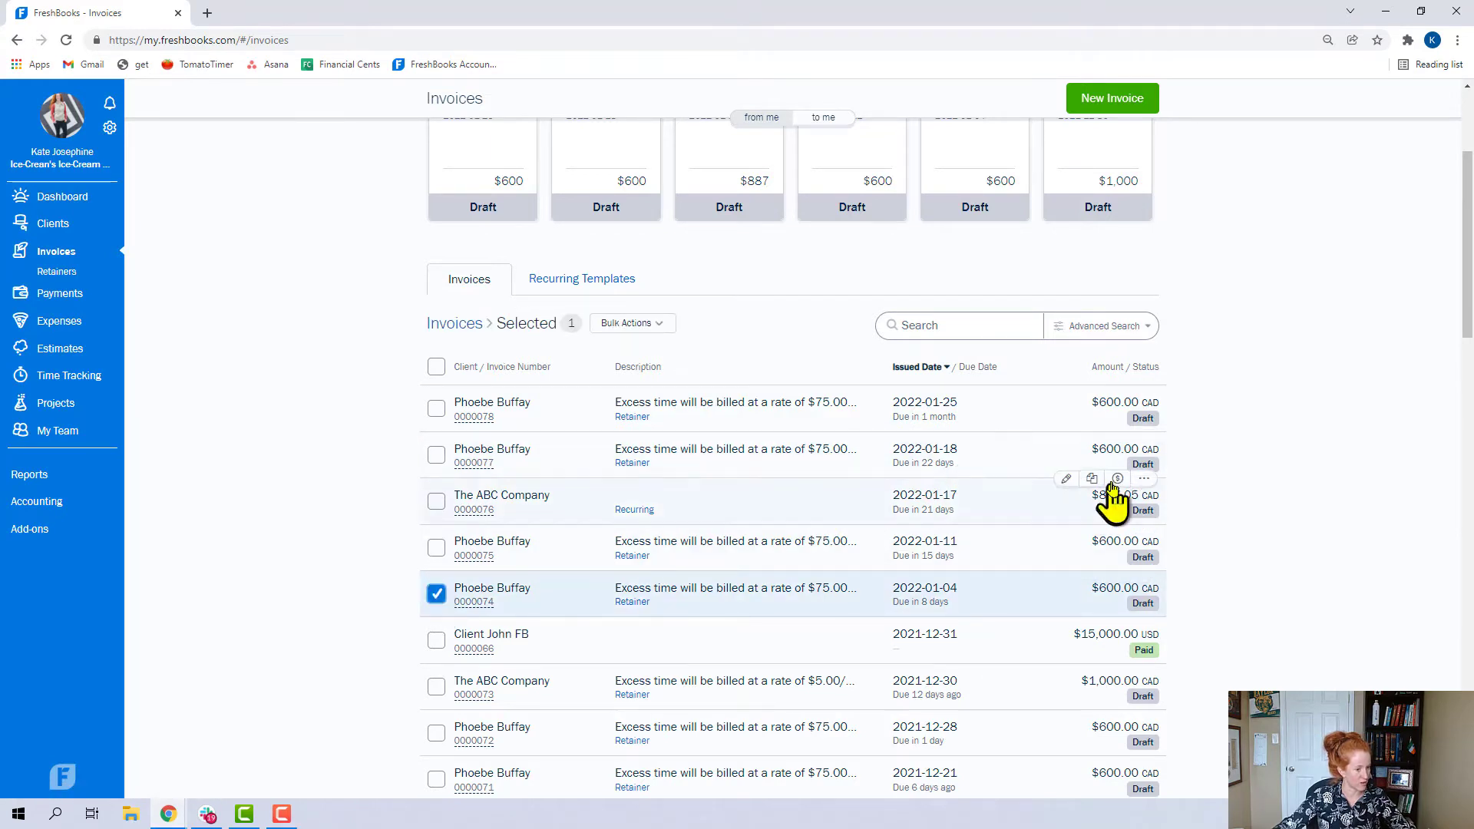
pyautogui.click(436, 547)
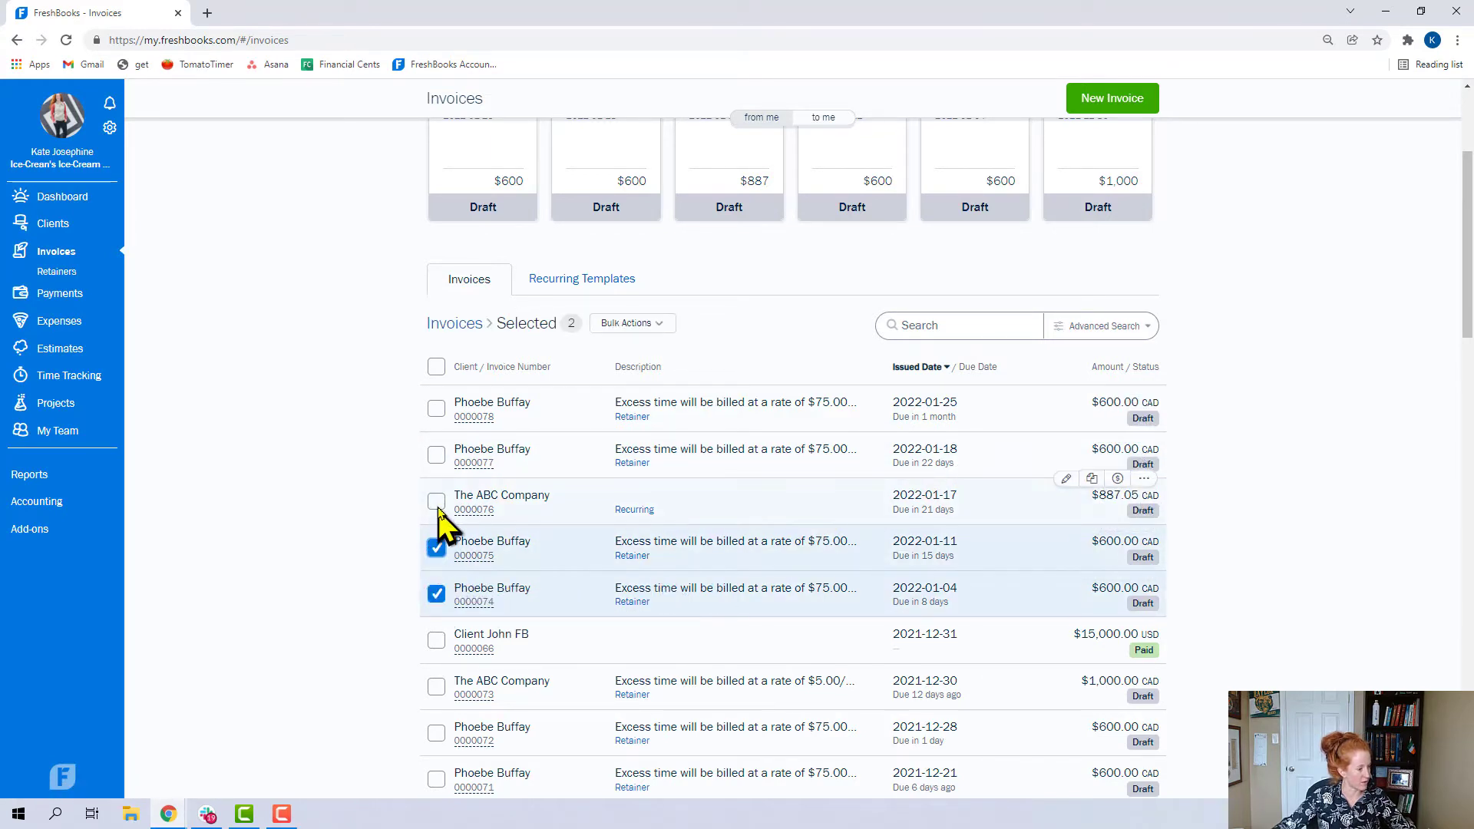
pyautogui.click(436, 501)
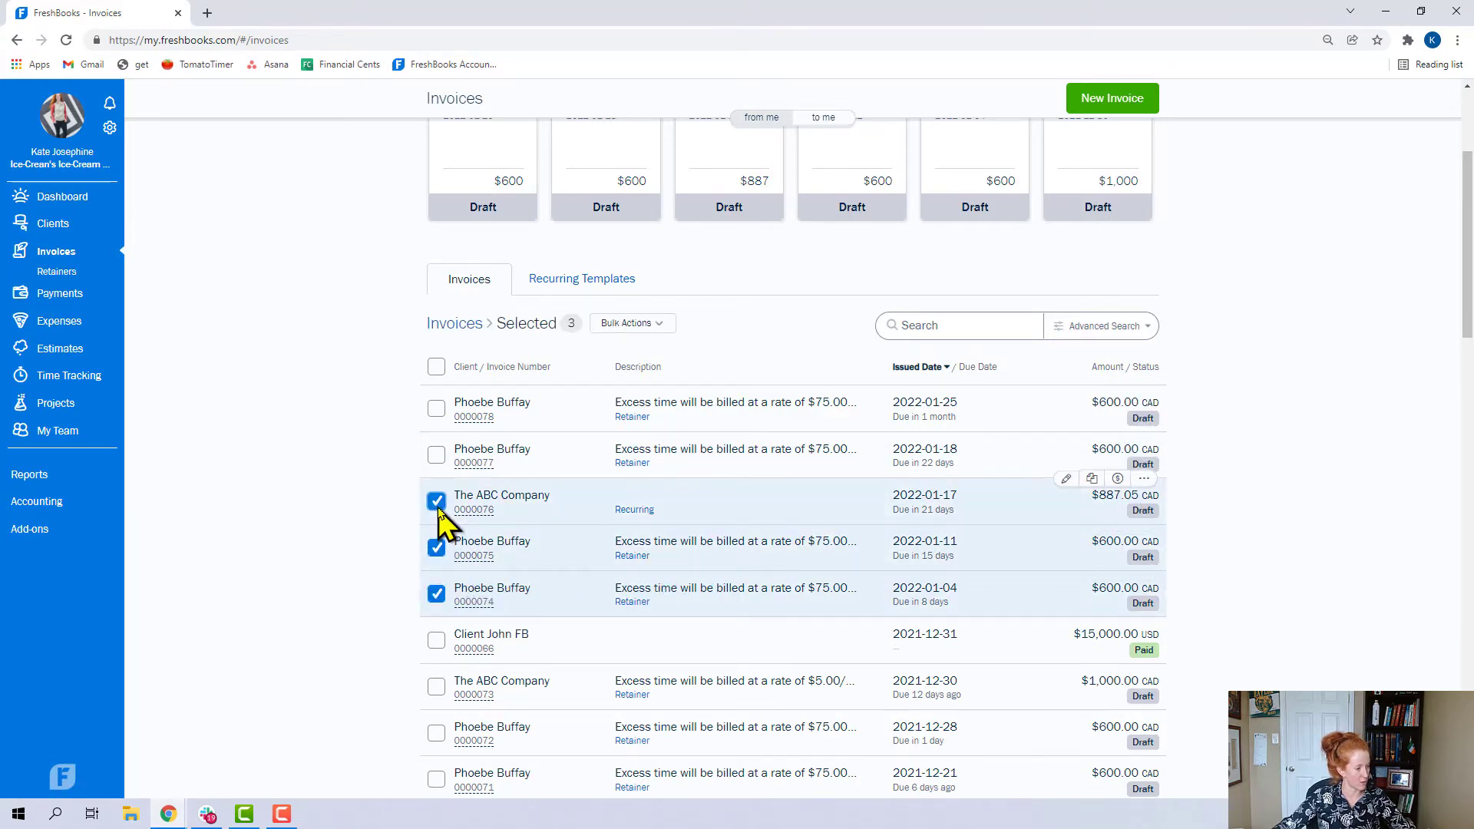
pyautogui.click(665, 324)
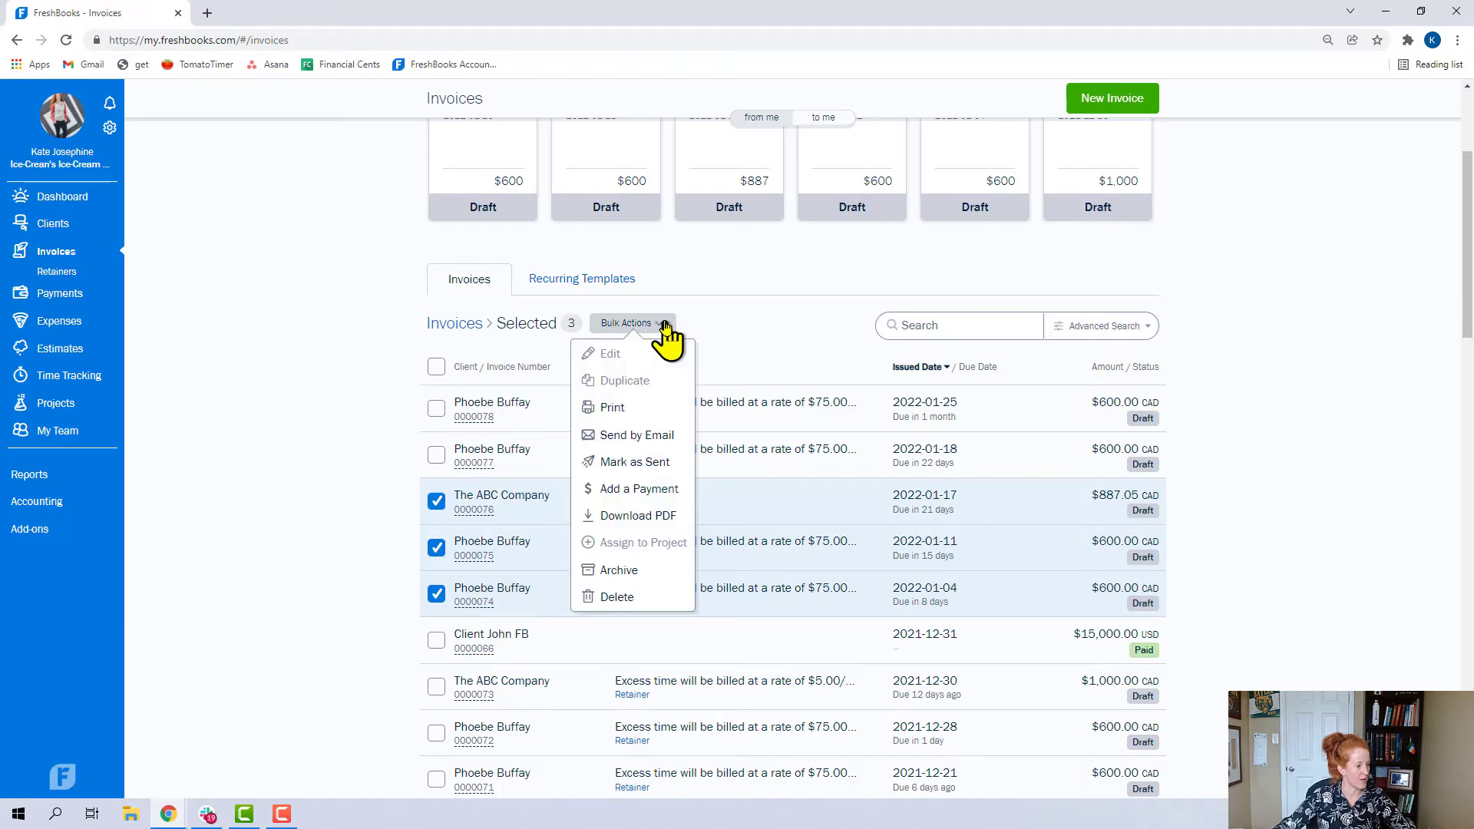
pyautogui.click(657, 464)
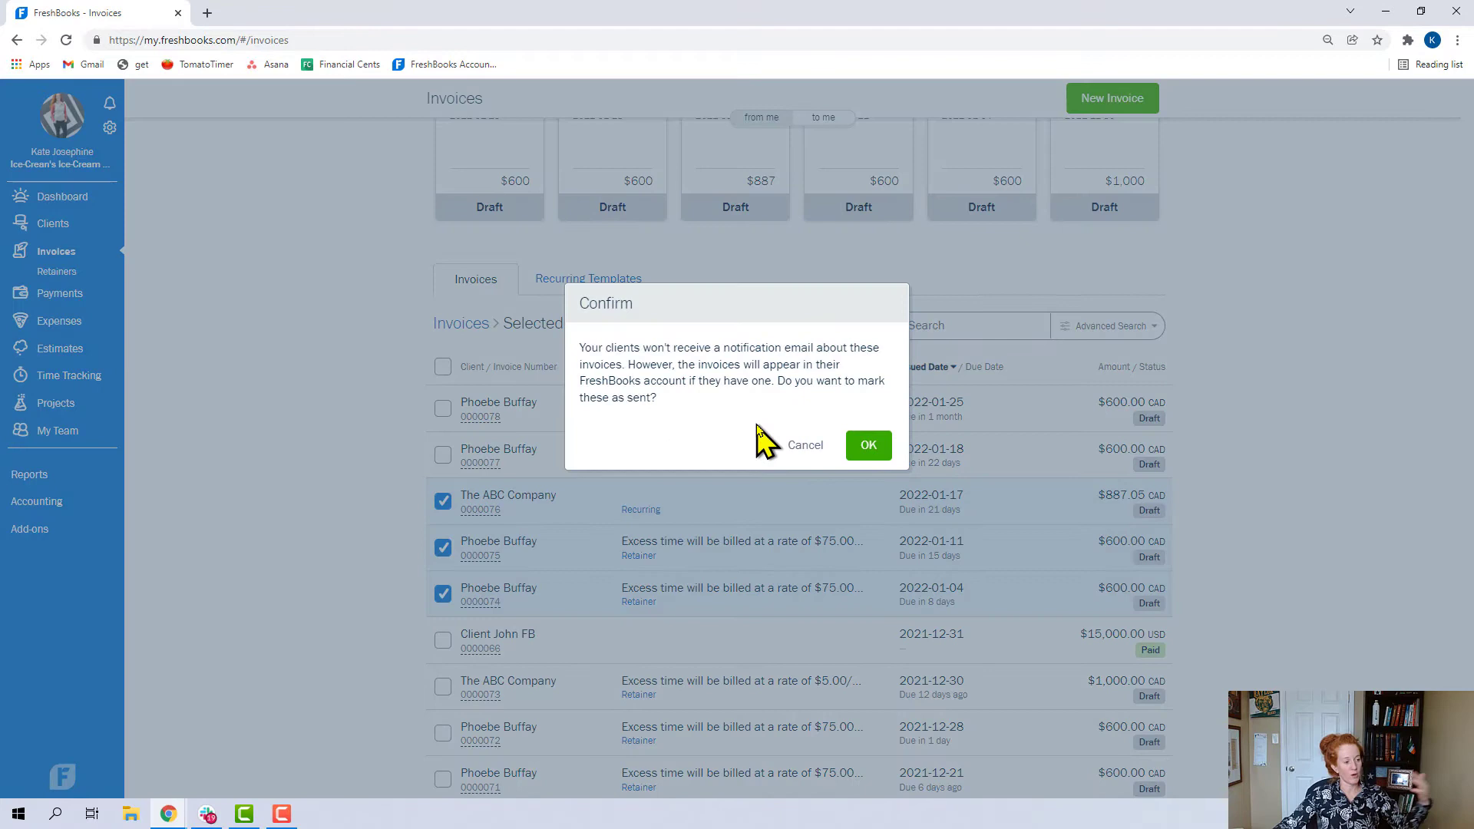
pyautogui.click(801, 453)
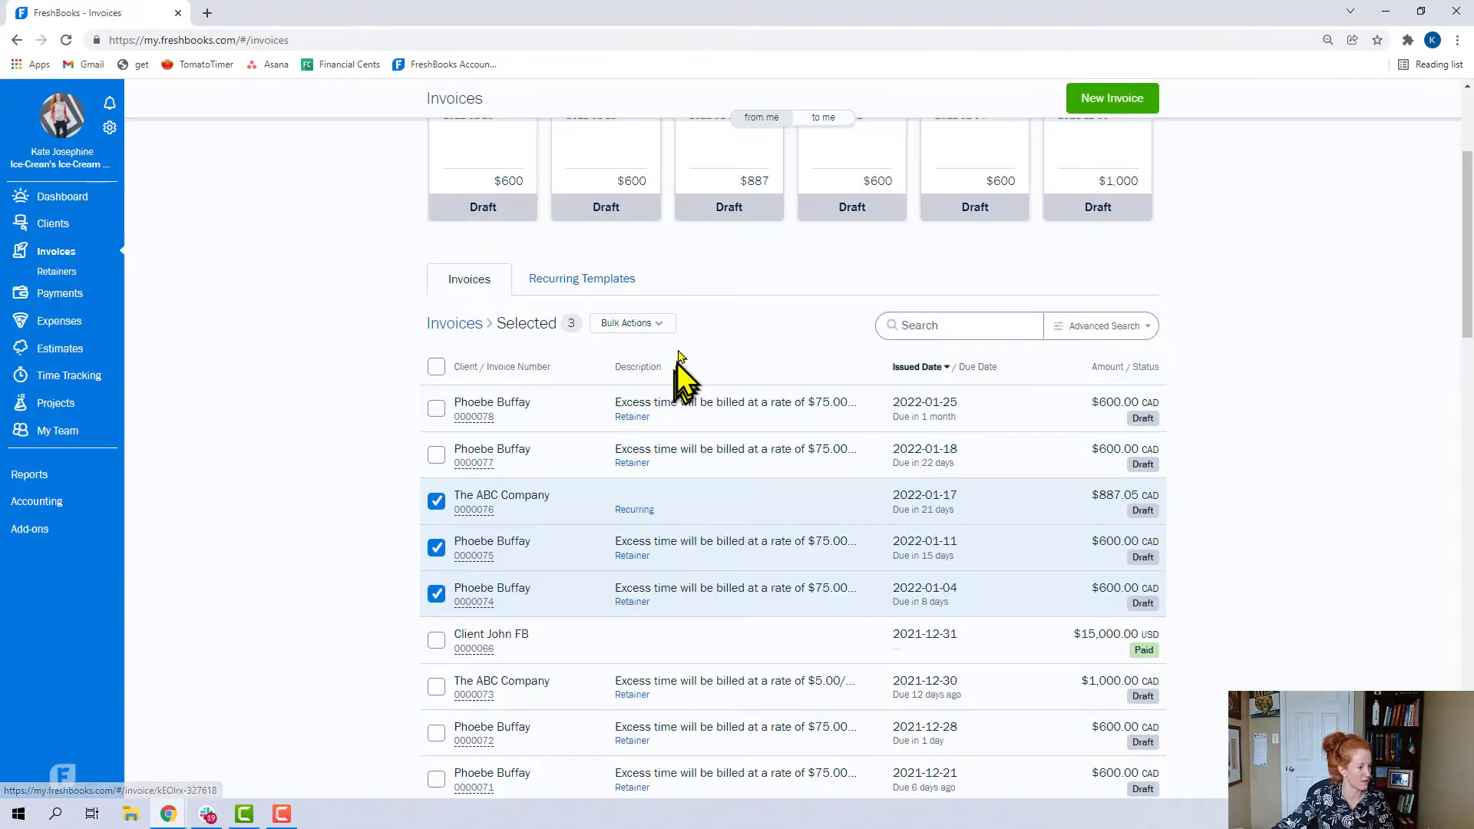
# Step: Preview Send by Email for the three invoices and cancel without sending
pyautogui.click(657, 325)
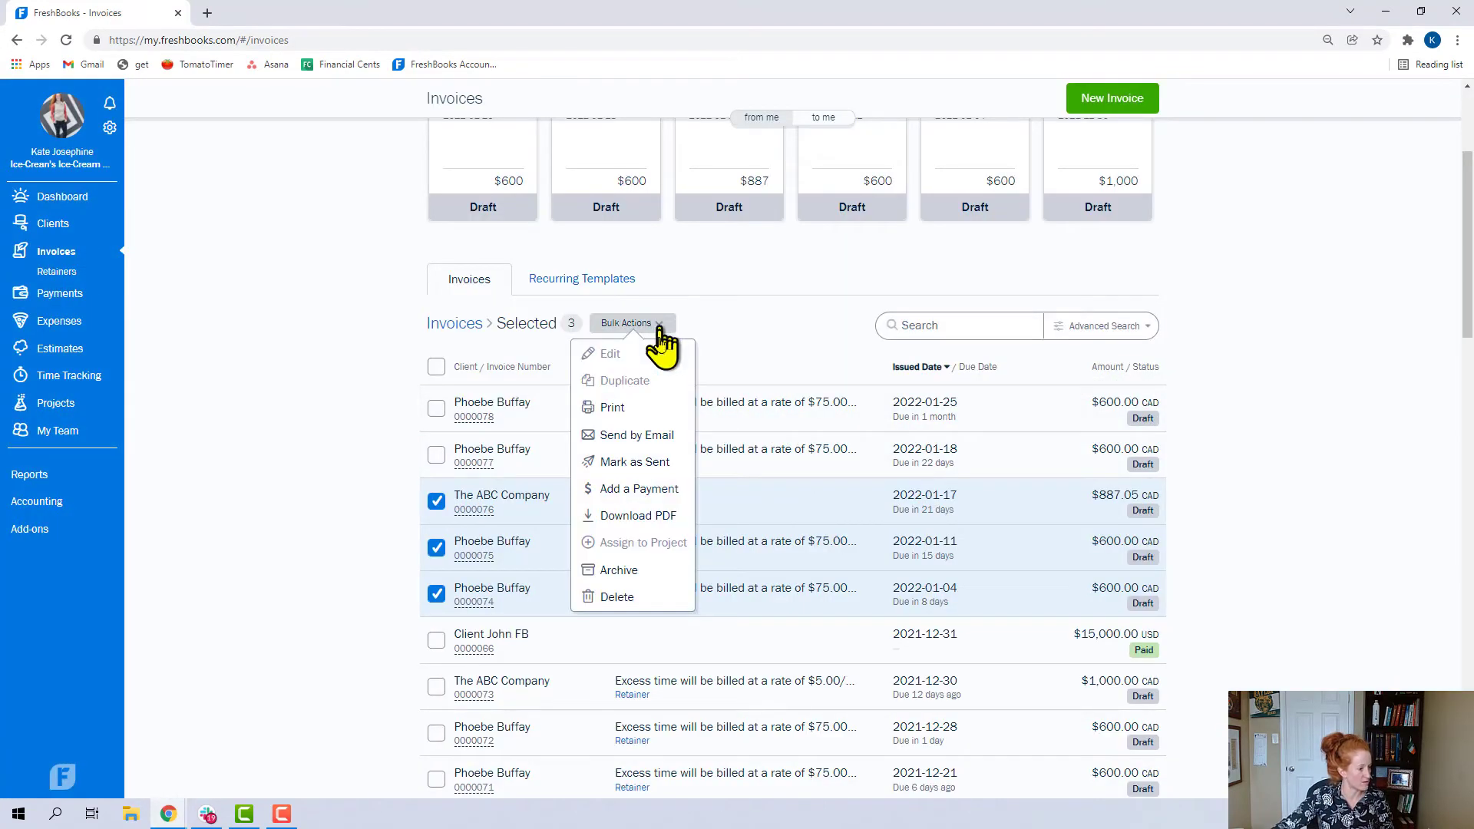
pyautogui.click(649, 436)
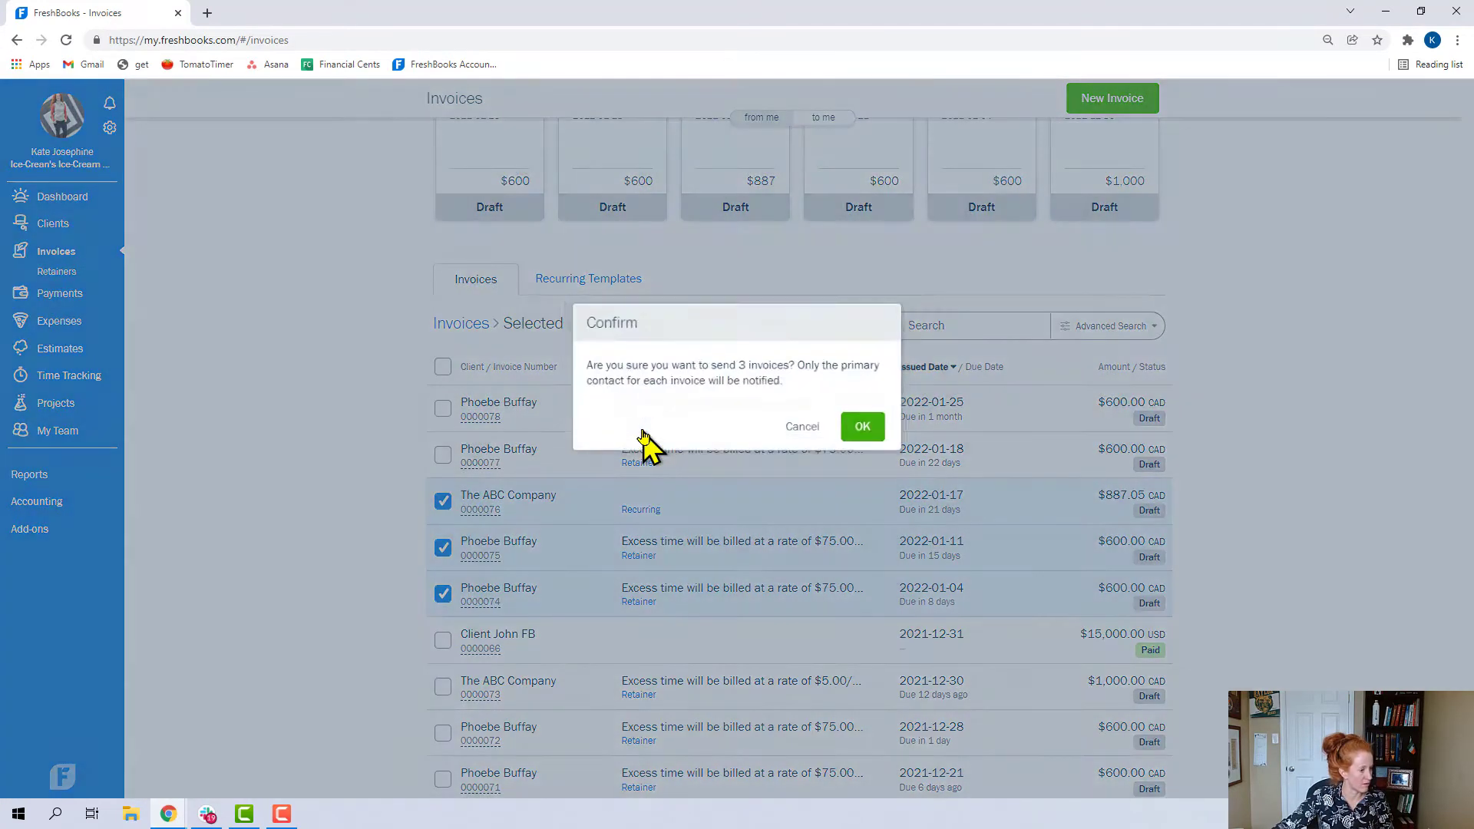
pyautogui.click(803, 430)
pyautogui.click(633, 323)
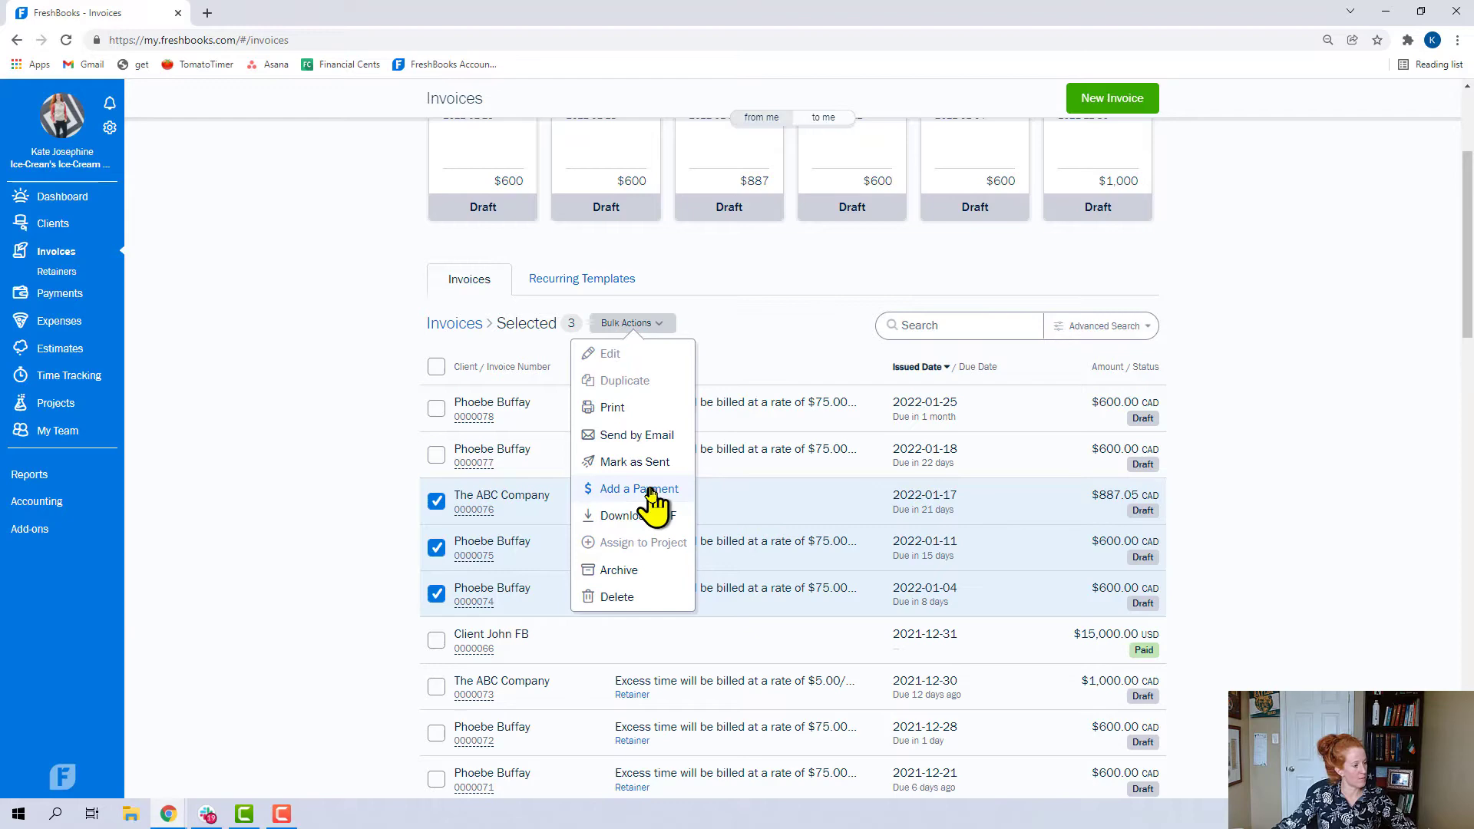
pyautogui.click(651, 491)
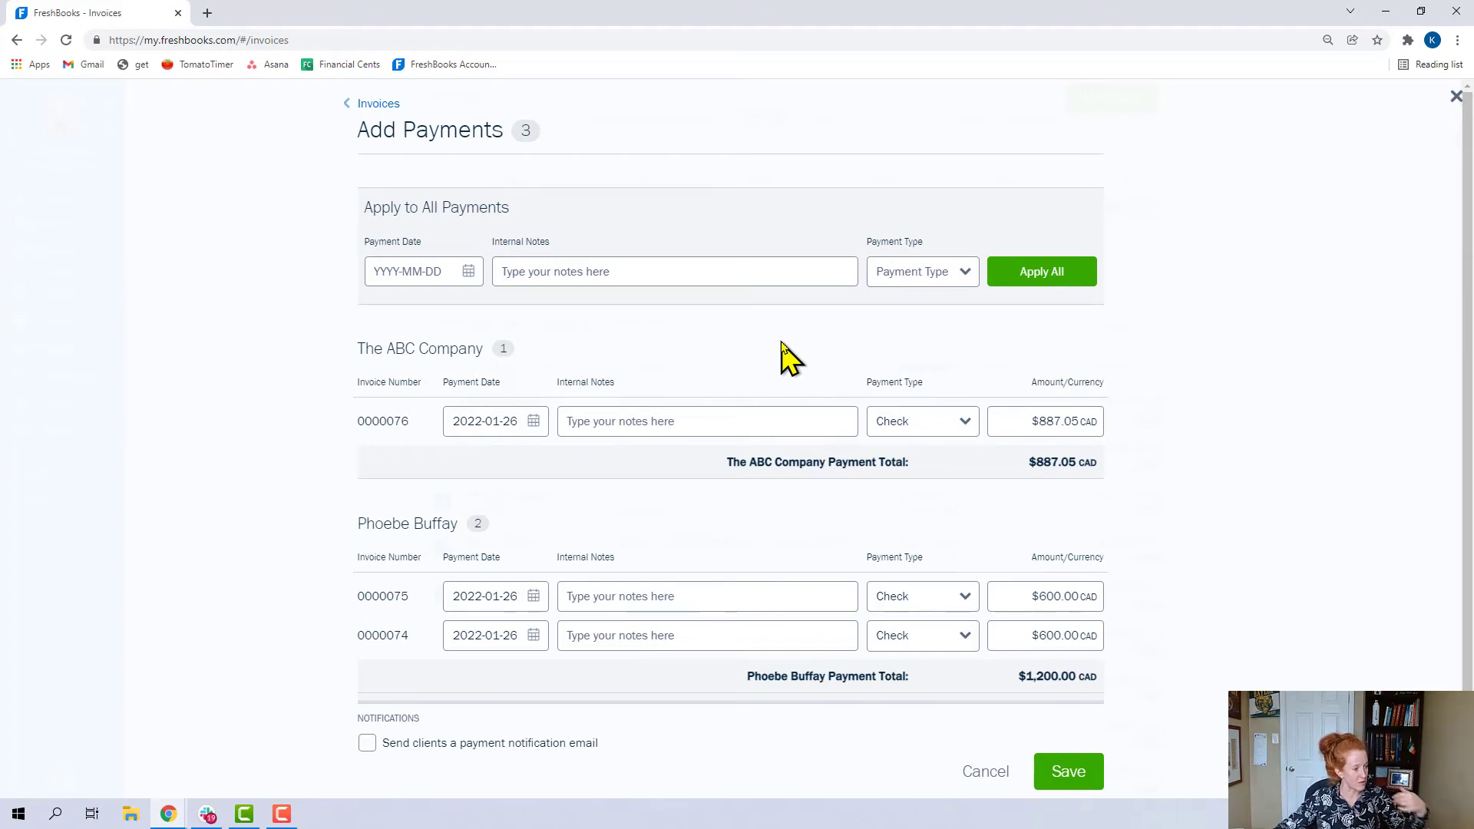
pyautogui.click(985, 777)
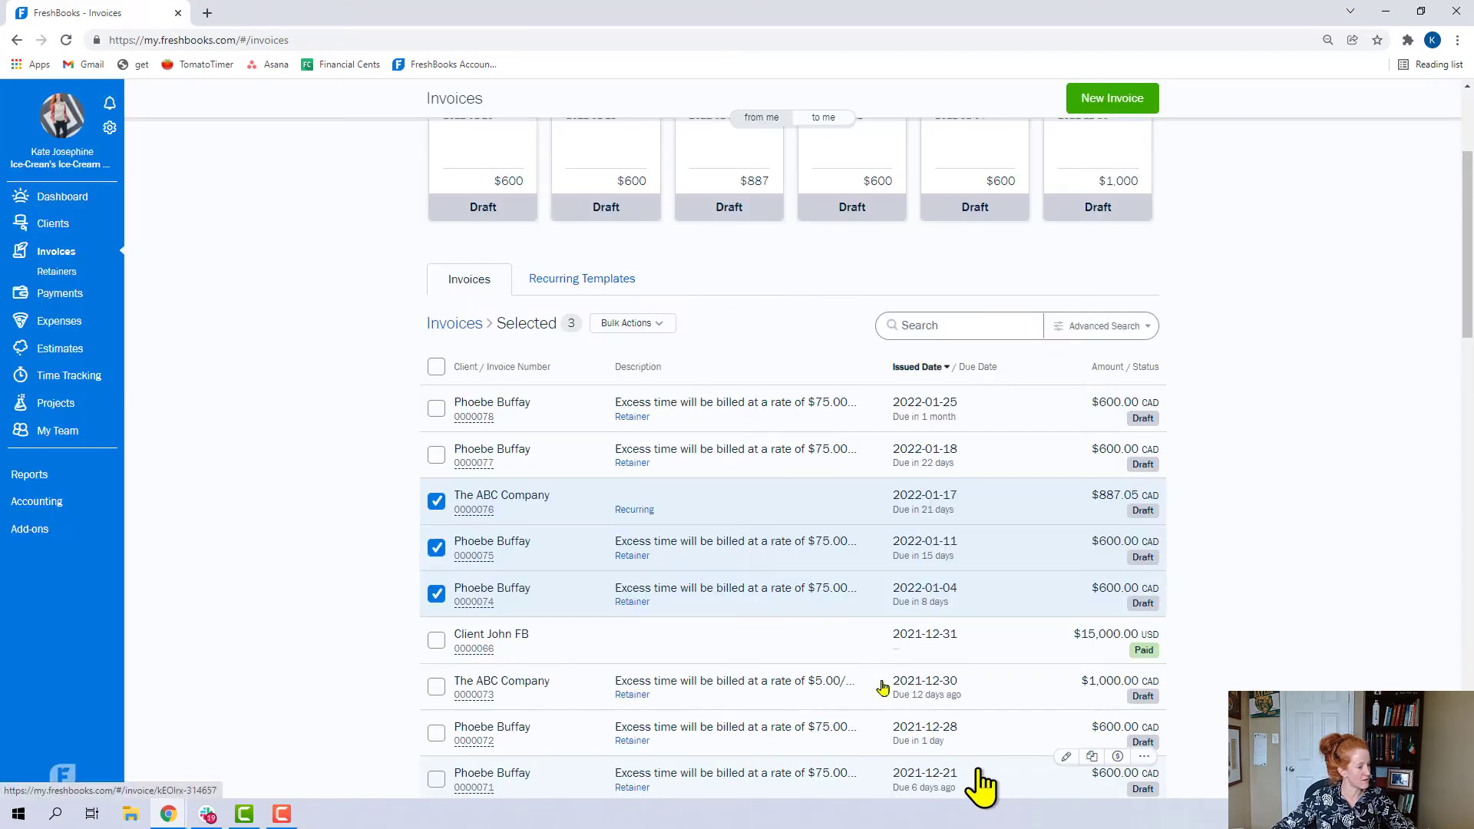
# Step: Select the 2021-08-19 and 2021-07-12 estimates, view their bulk actions, then clear both
pyautogui.click(62, 348)
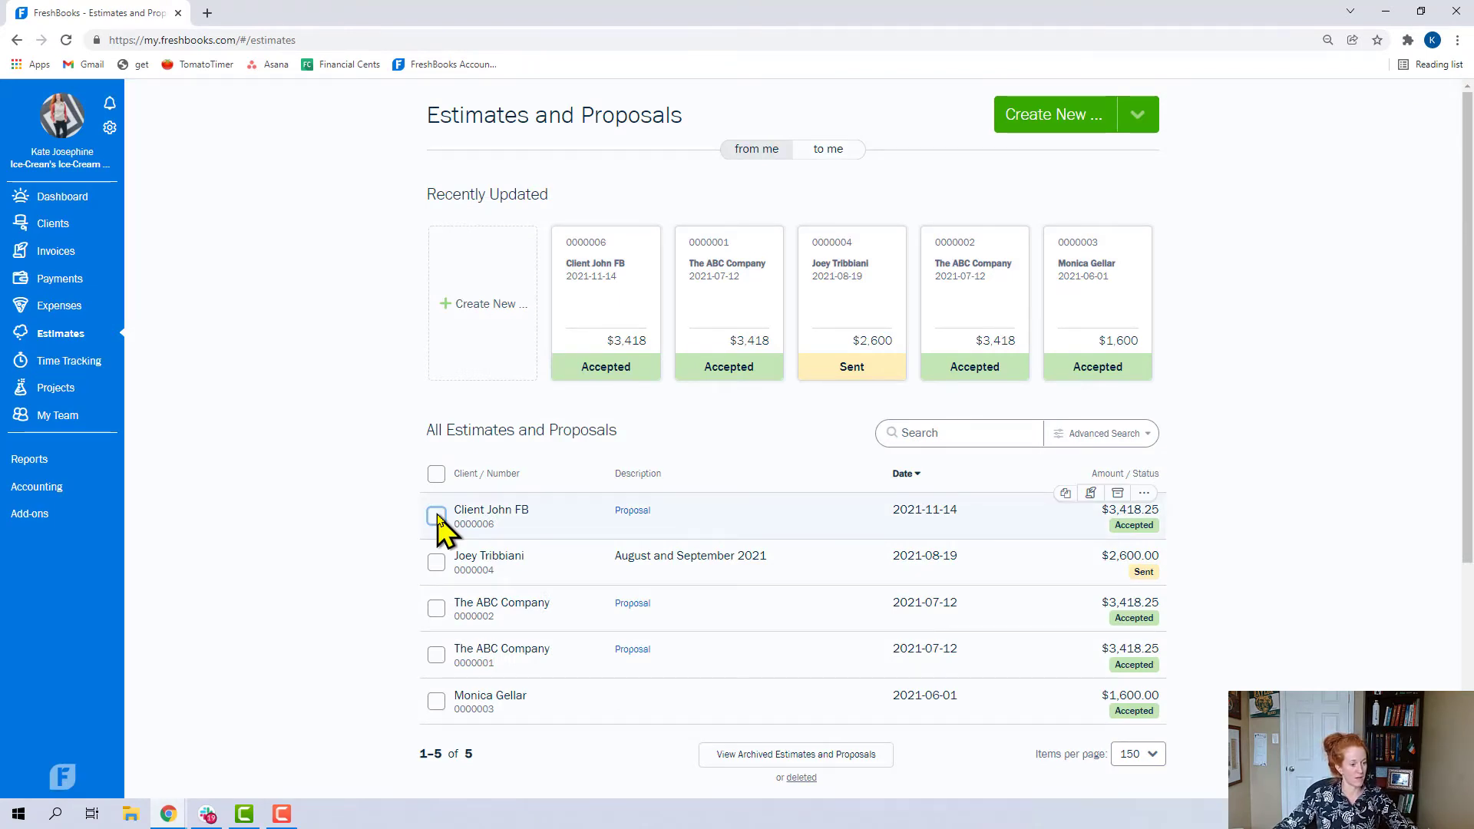
pyautogui.click(436, 563)
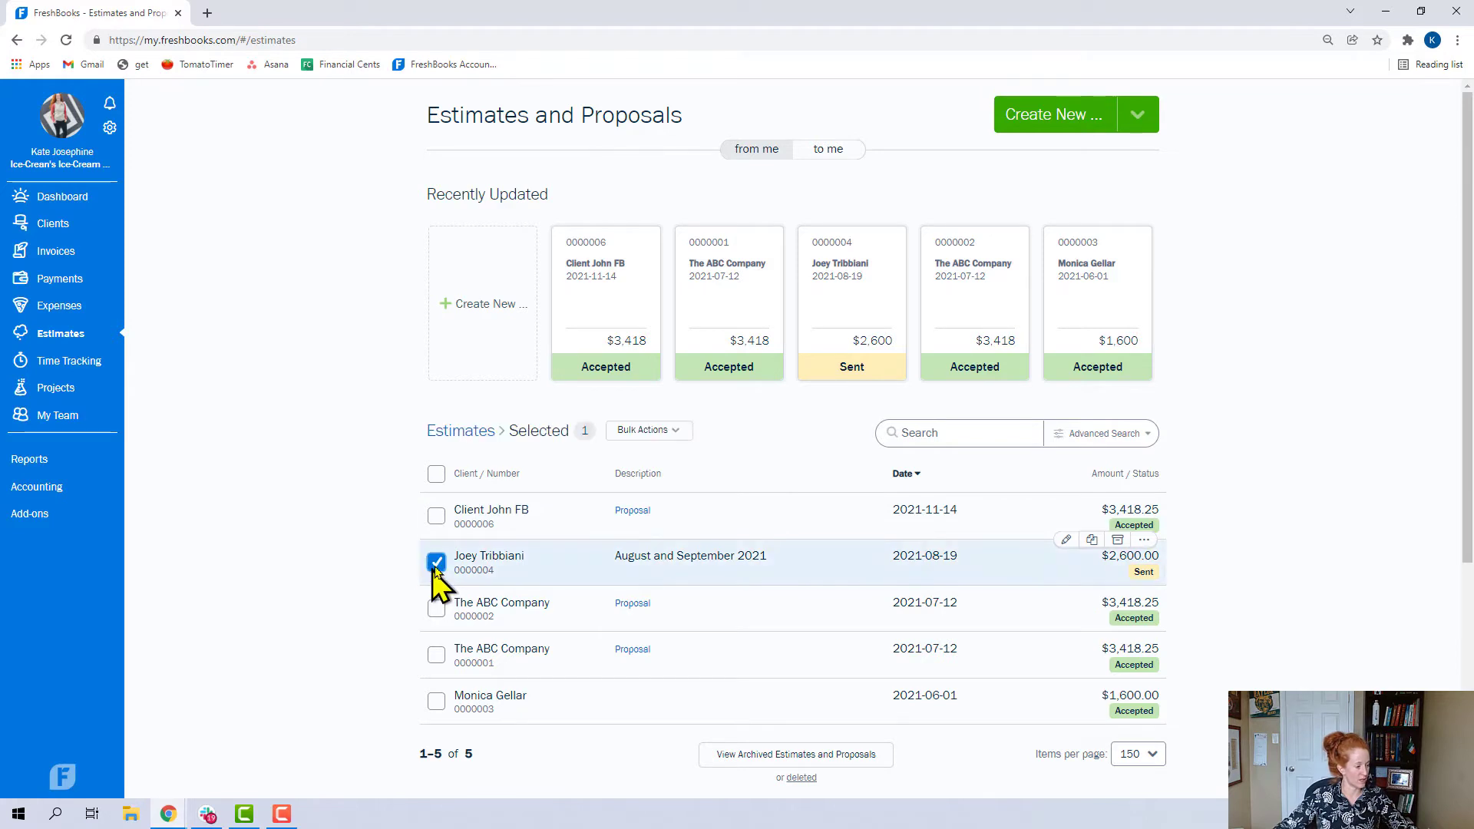
pyautogui.click(437, 609)
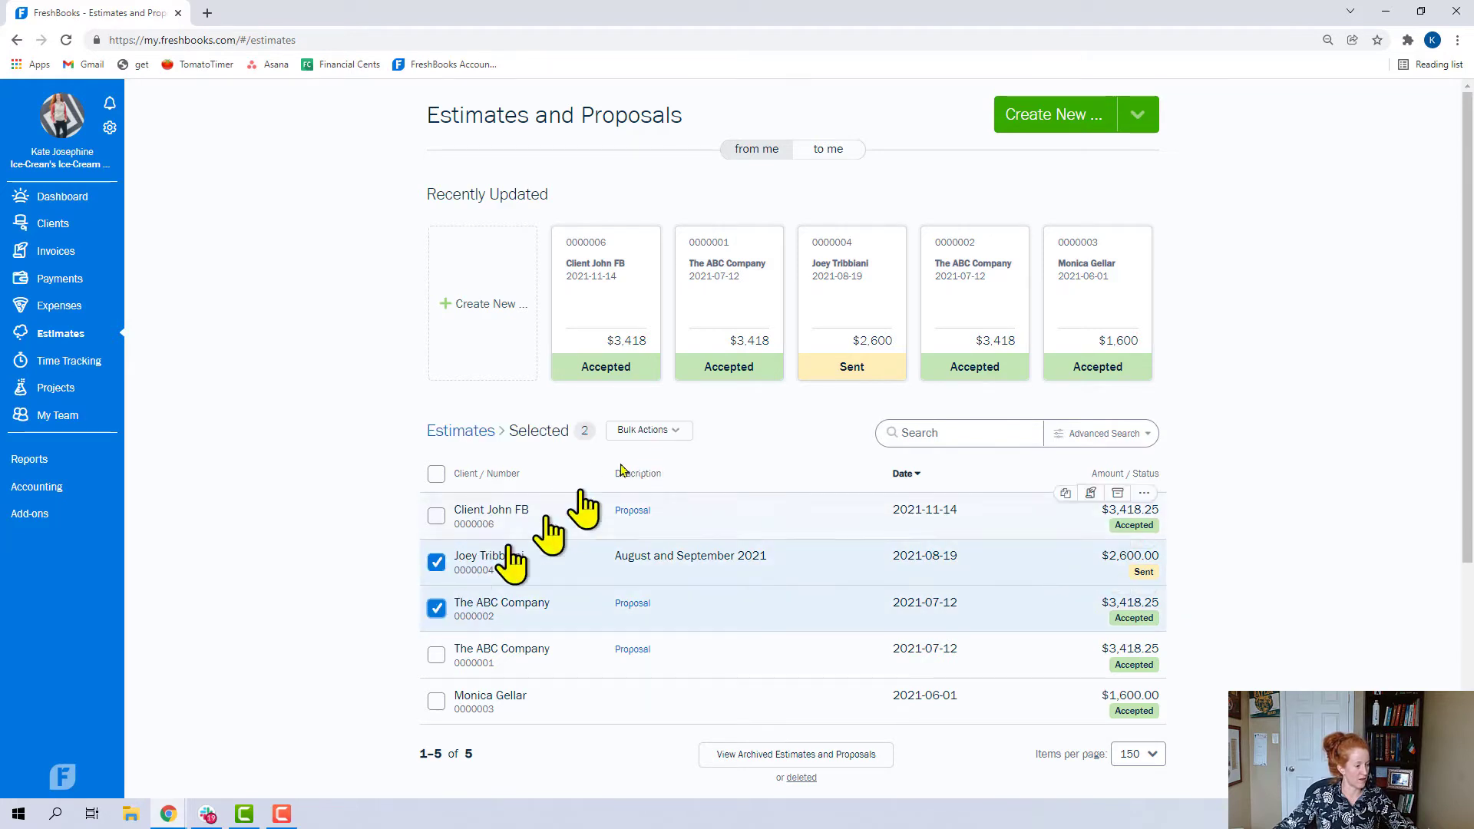
pyautogui.click(681, 434)
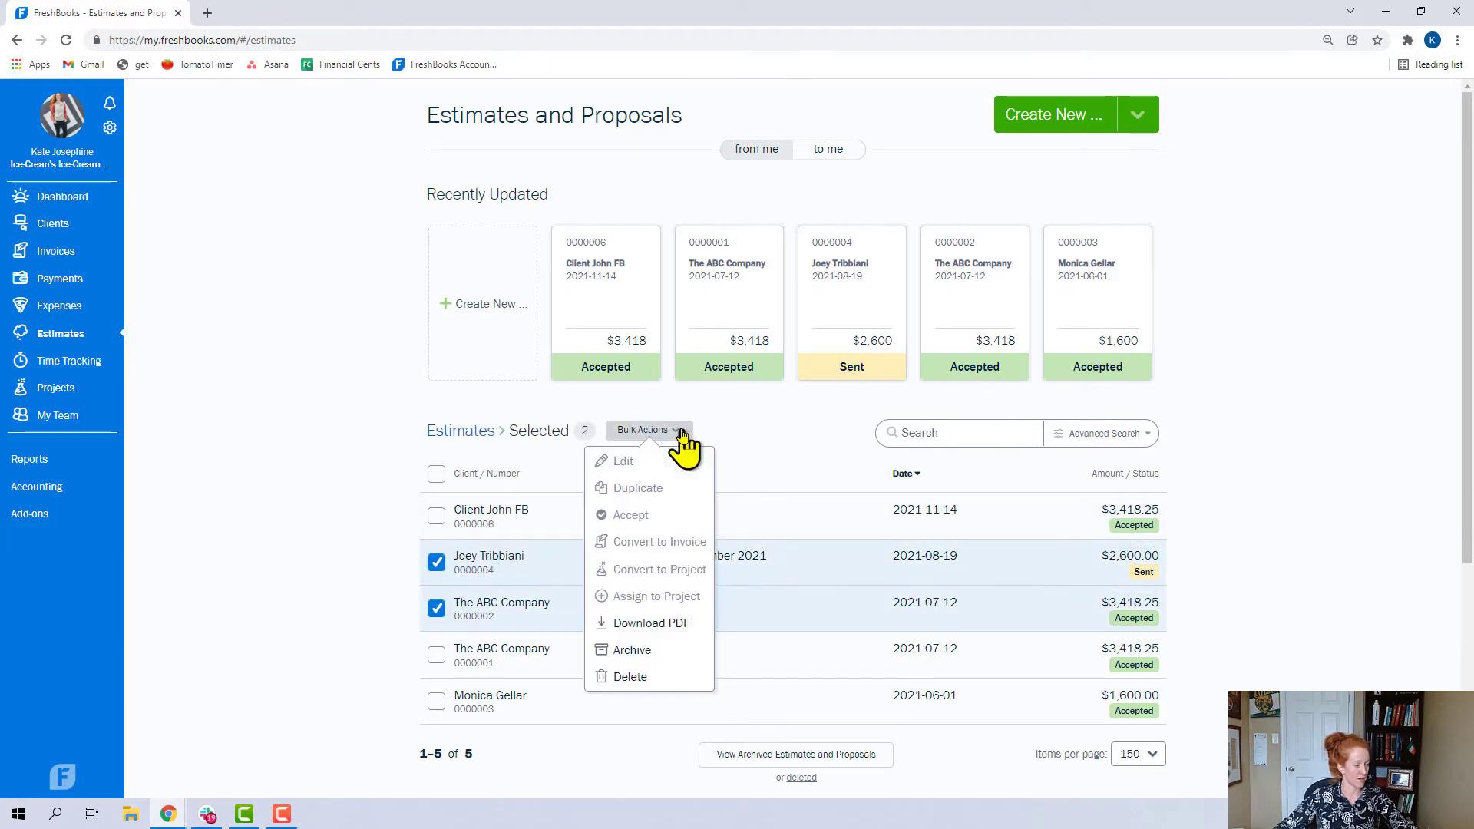
pyautogui.click(436, 609)
pyautogui.click(437, 565)
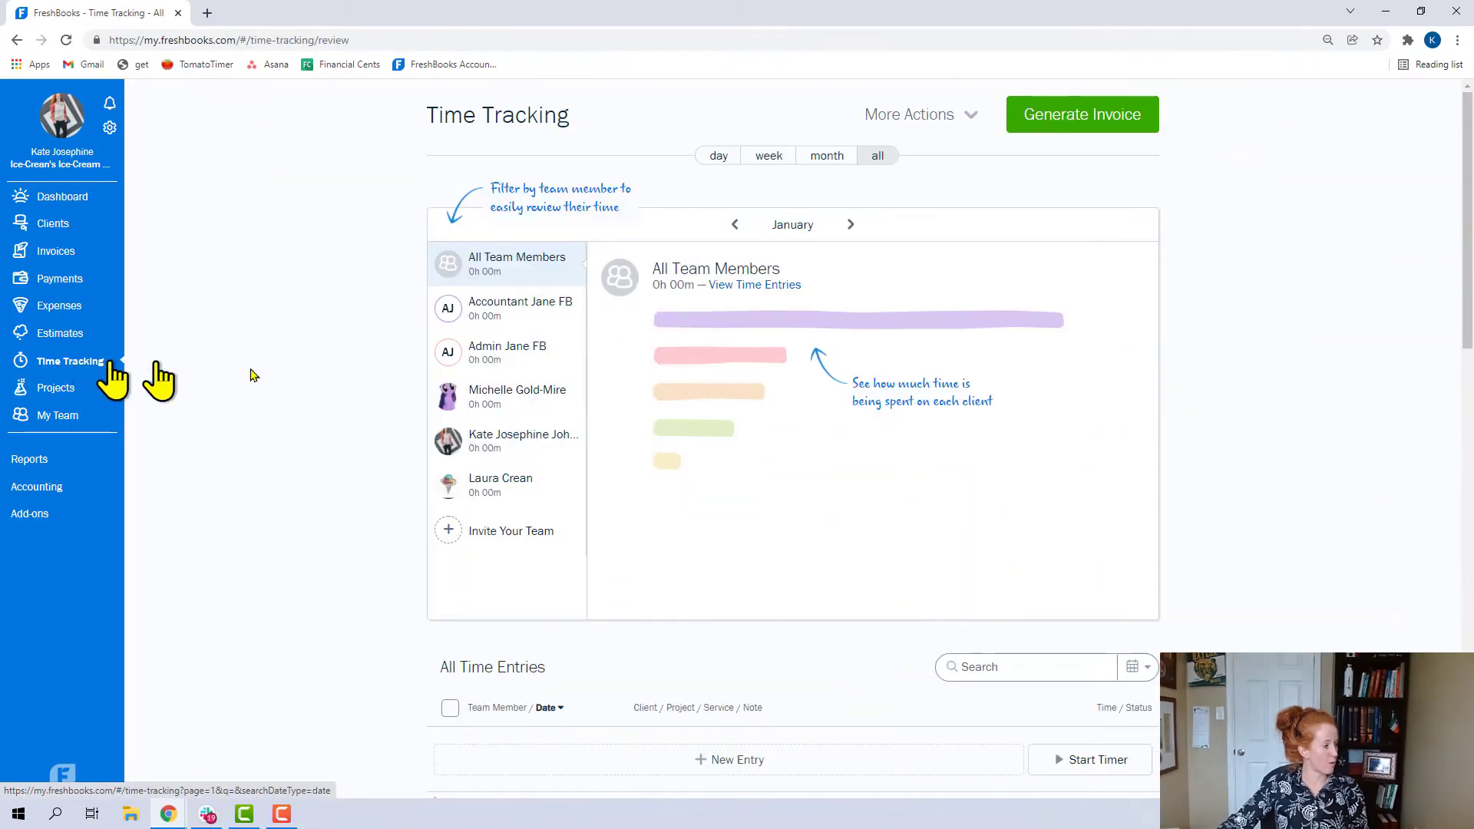
# Step: Select the Topping Sourcing, Flavor Development, Staging and Client John FB 0:02 time entries
pyautogui.scroll(-7, 658, 329)
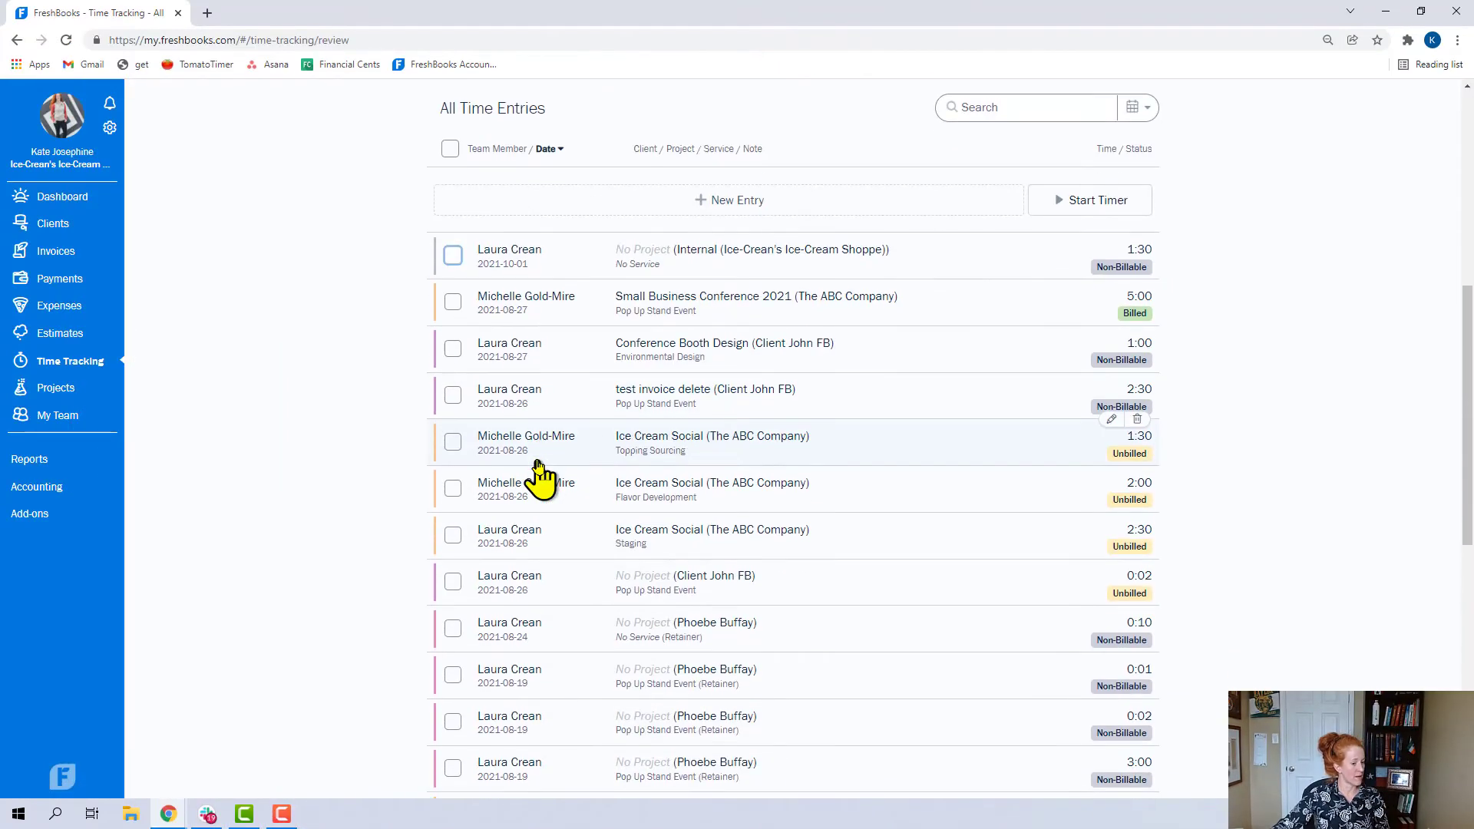
pyautogui.click(453, 444)
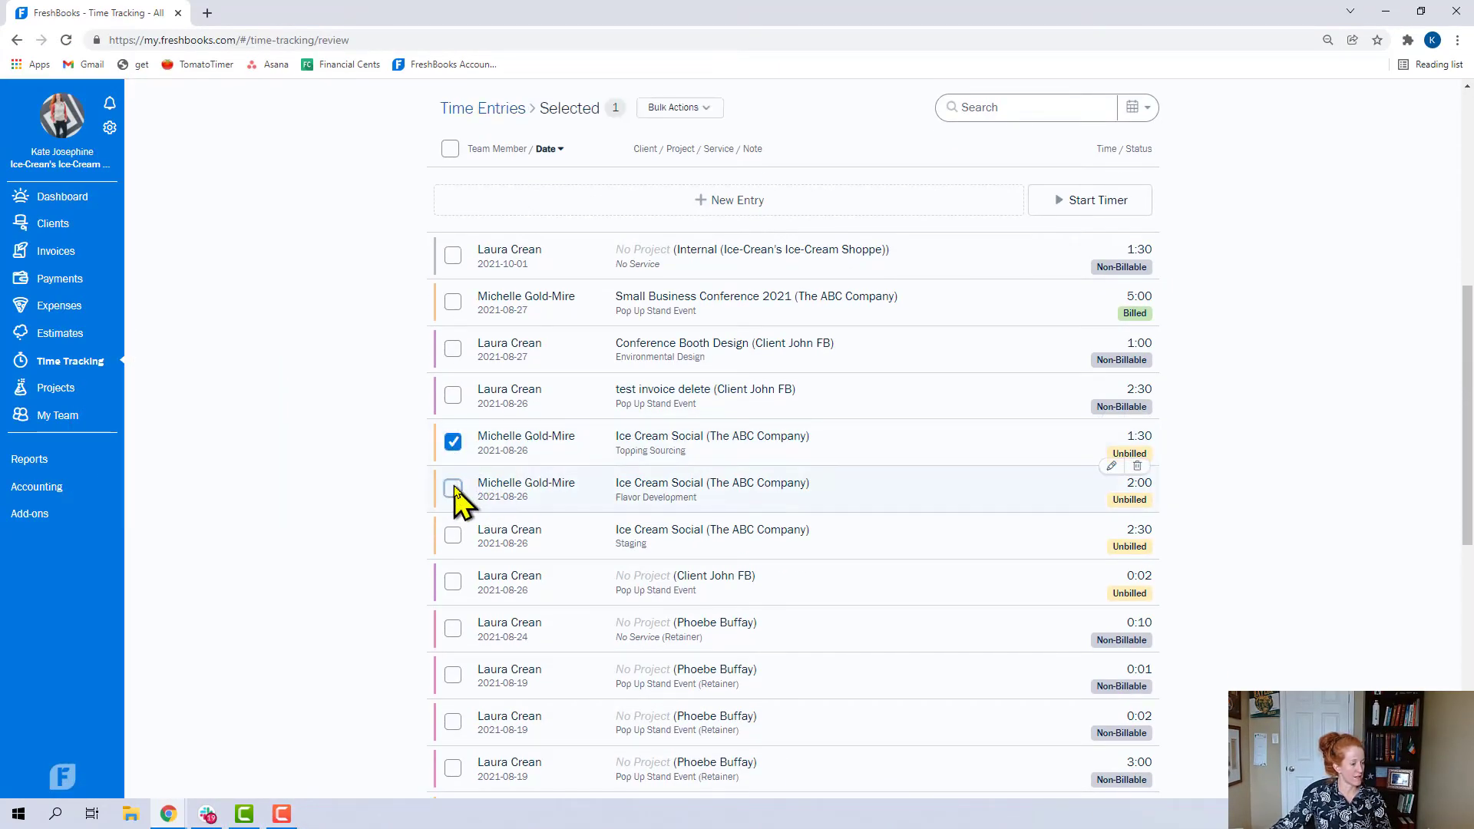
pyautogui.click(453, 489)
pyautogui.click(453, 535)
pyautogui.click(453, 581)
pyautogui.scroll(3, 603, 418)
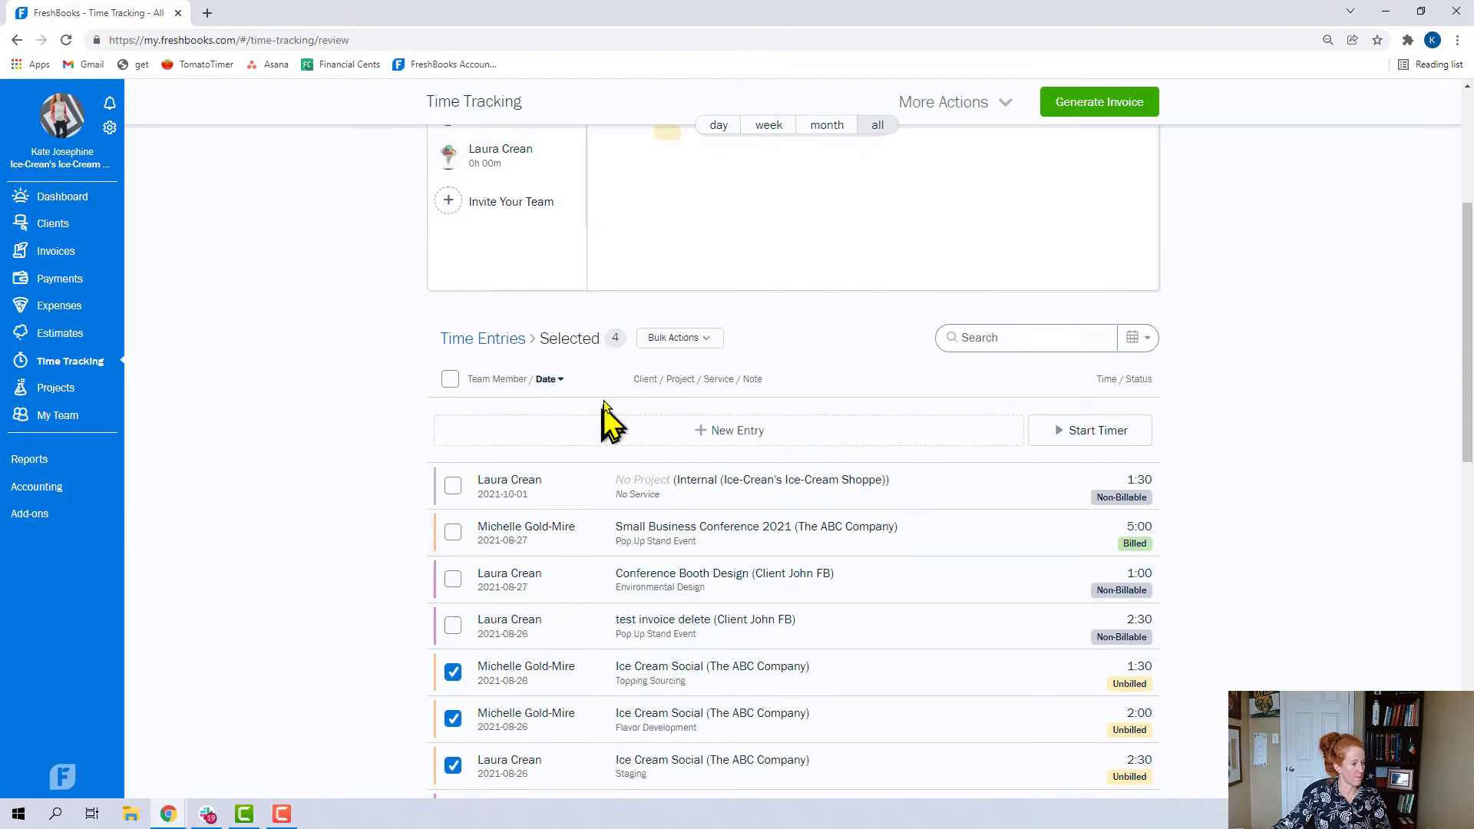
pyautogui.click(696, 339)
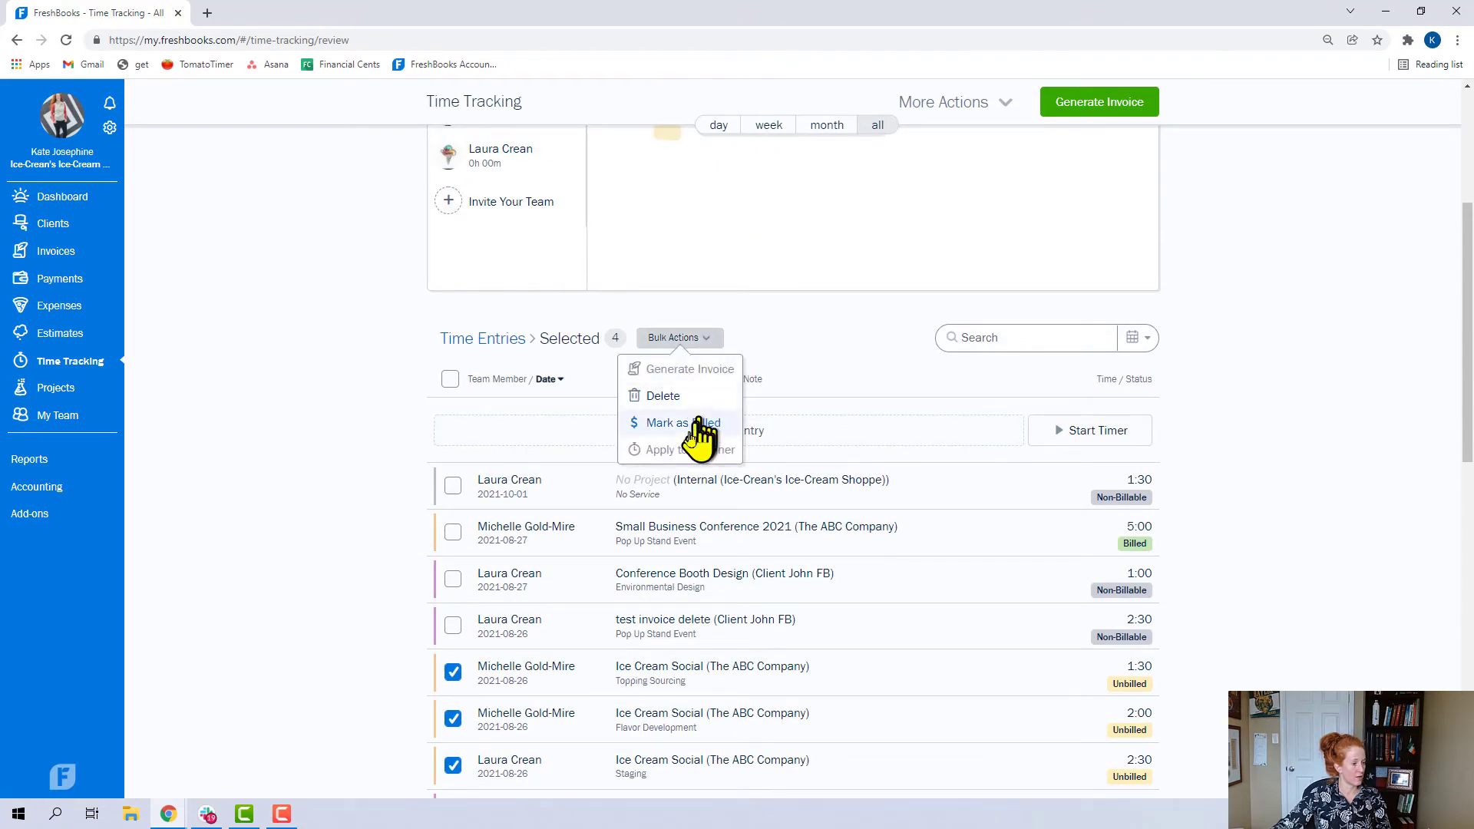
# Step: Drop the Client John FB 0:02 entry and generate an invoice from the remaining three
pyautogui.scroll(-3, 803, 393)
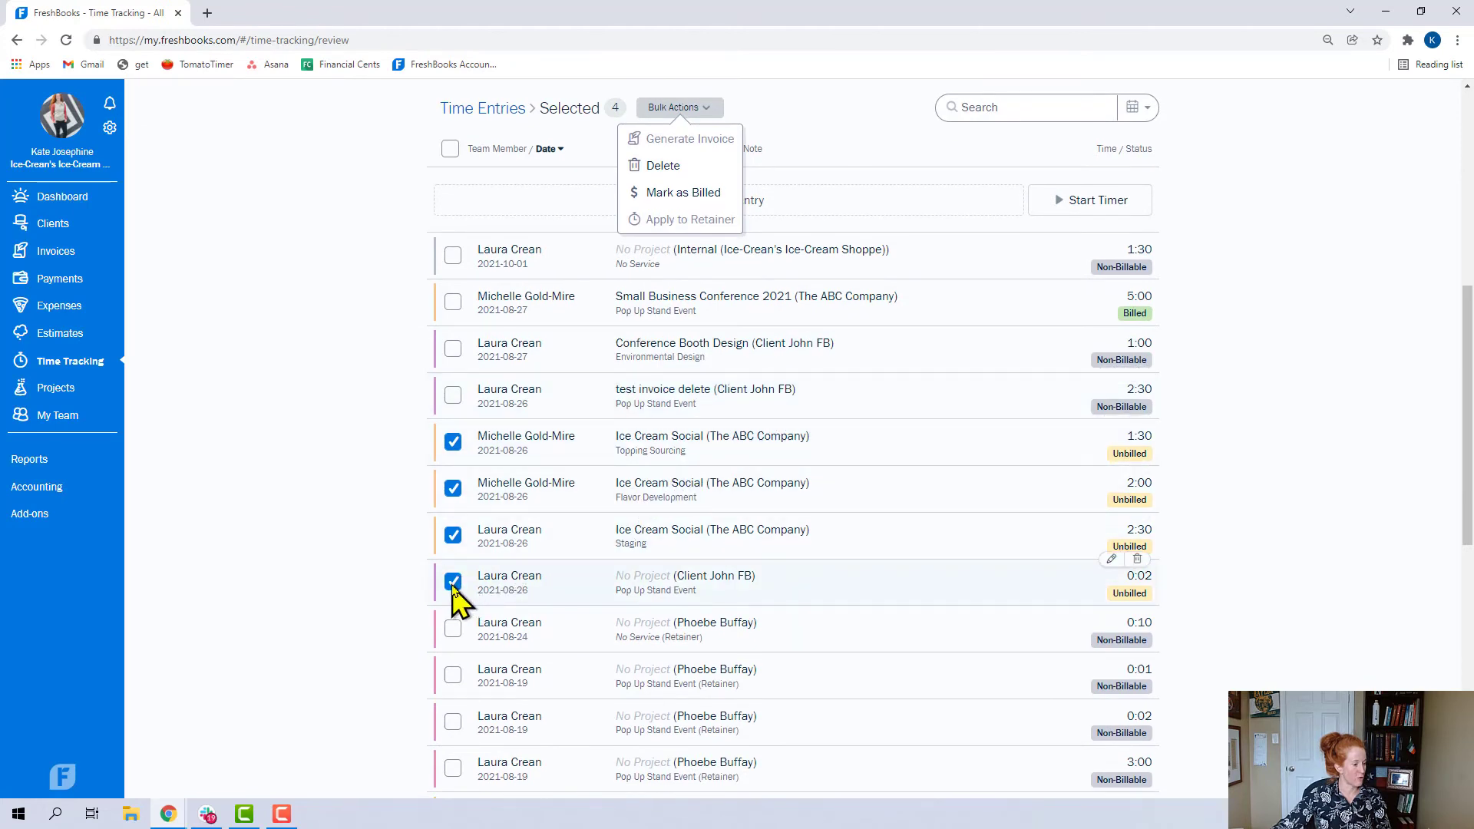
pyautogui.click(453, 584)
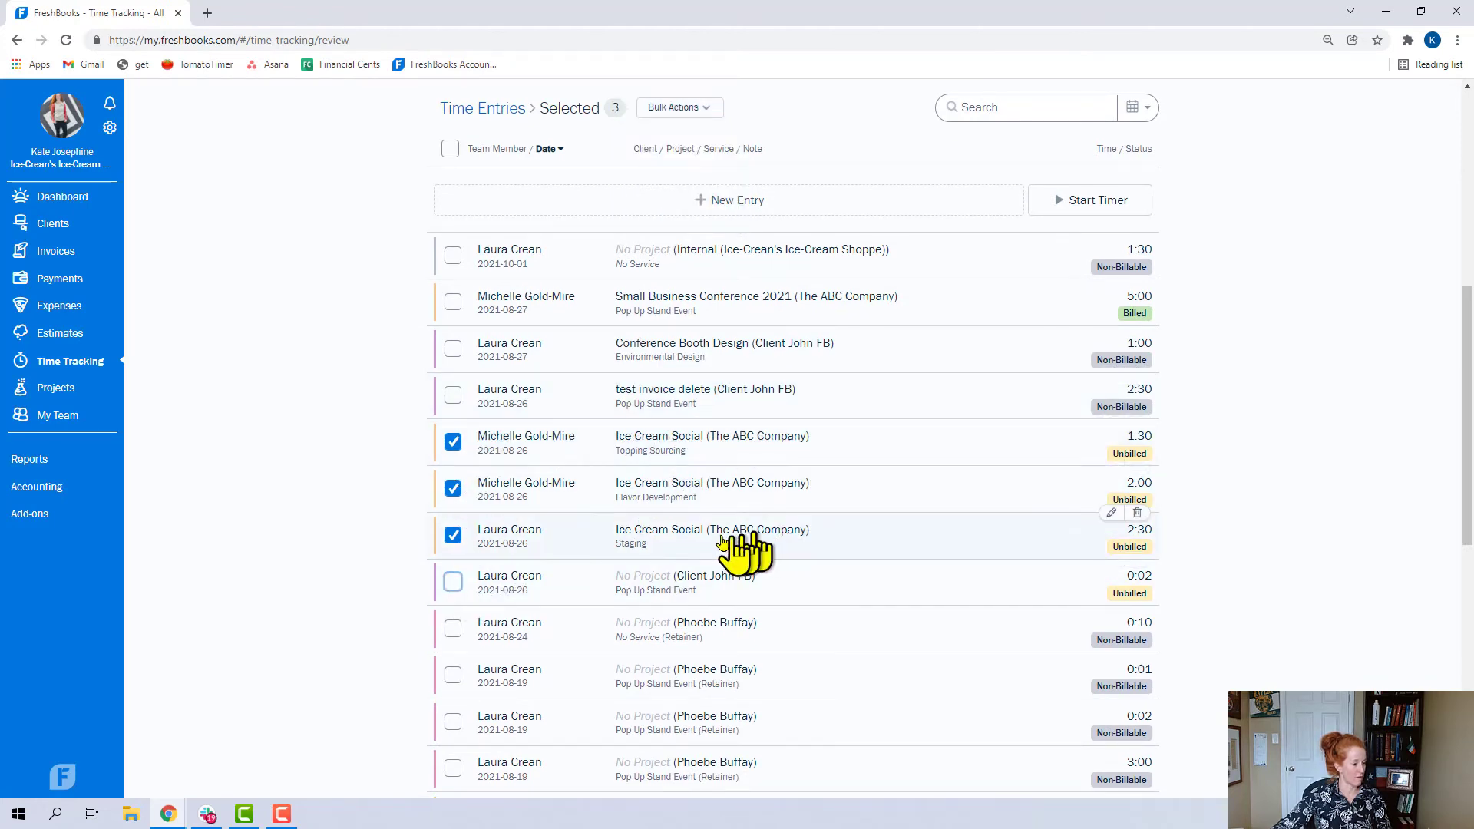
pyautogui.click(699, 109)
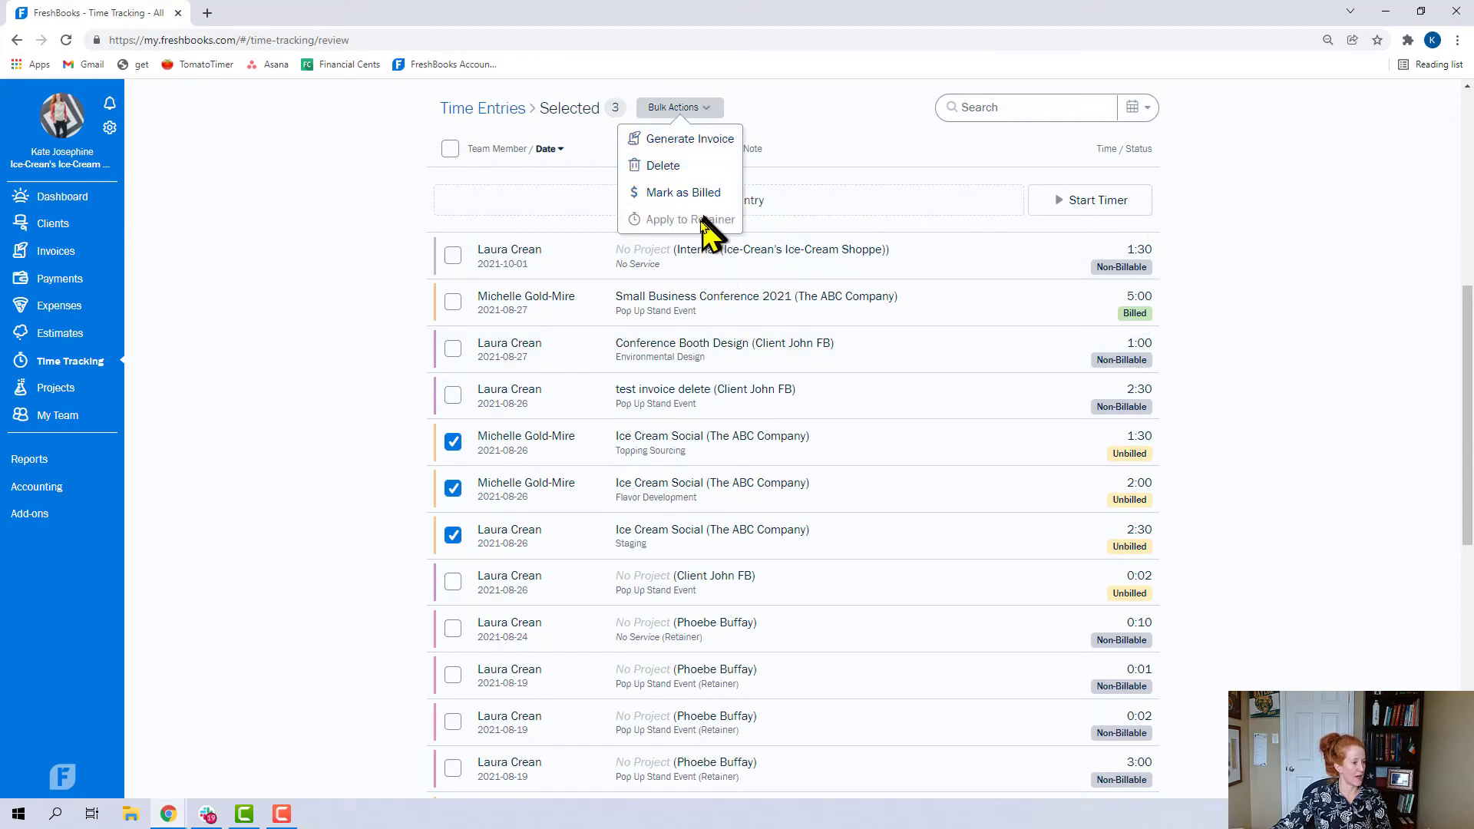
pyautogui.click(715, 141)
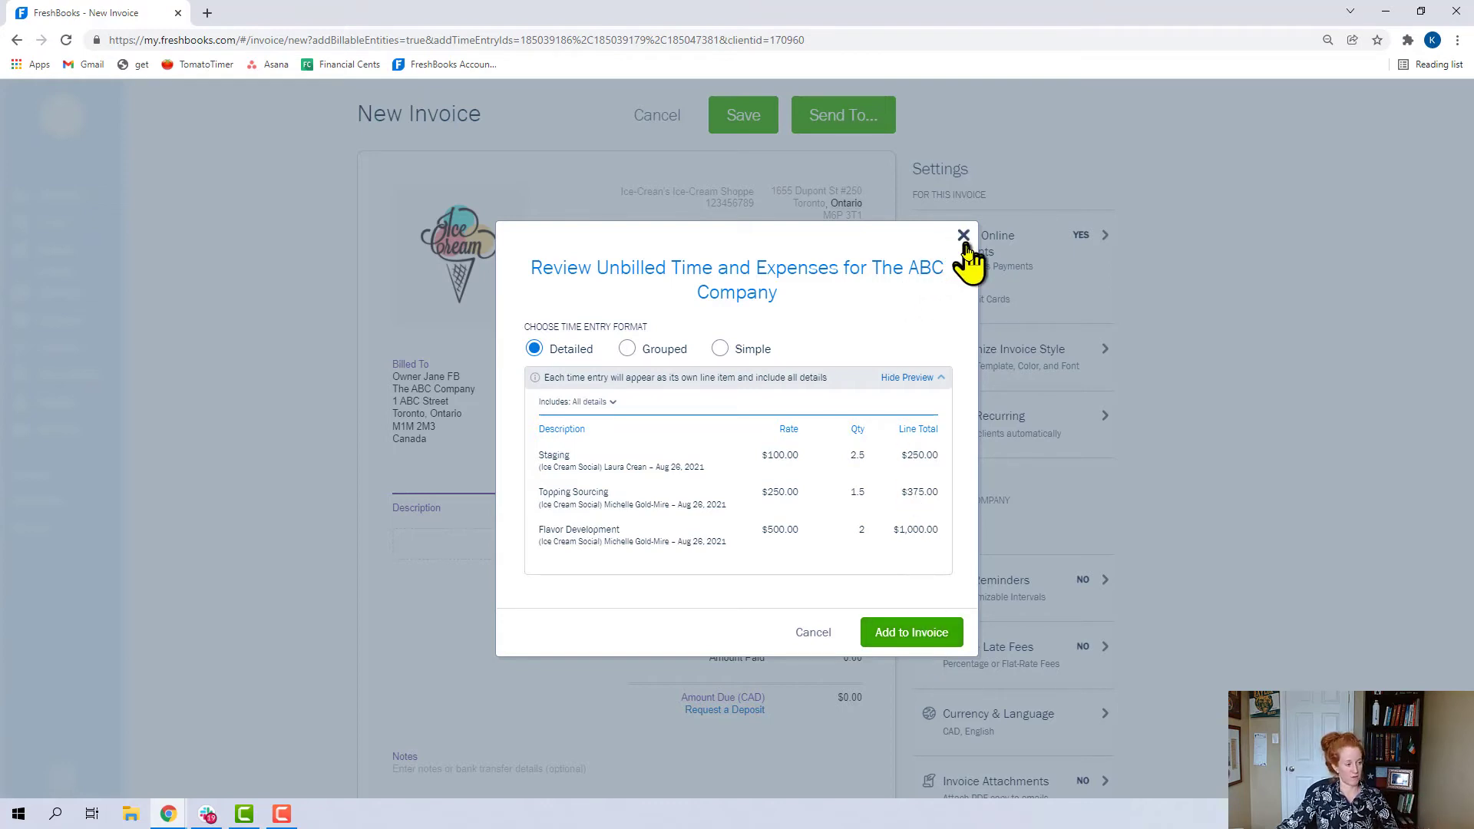
# Step: Compare the Simple, Grouped and Detailed time-entry layouts, then cancel the new invoice
pyautogui.click(720, 349)
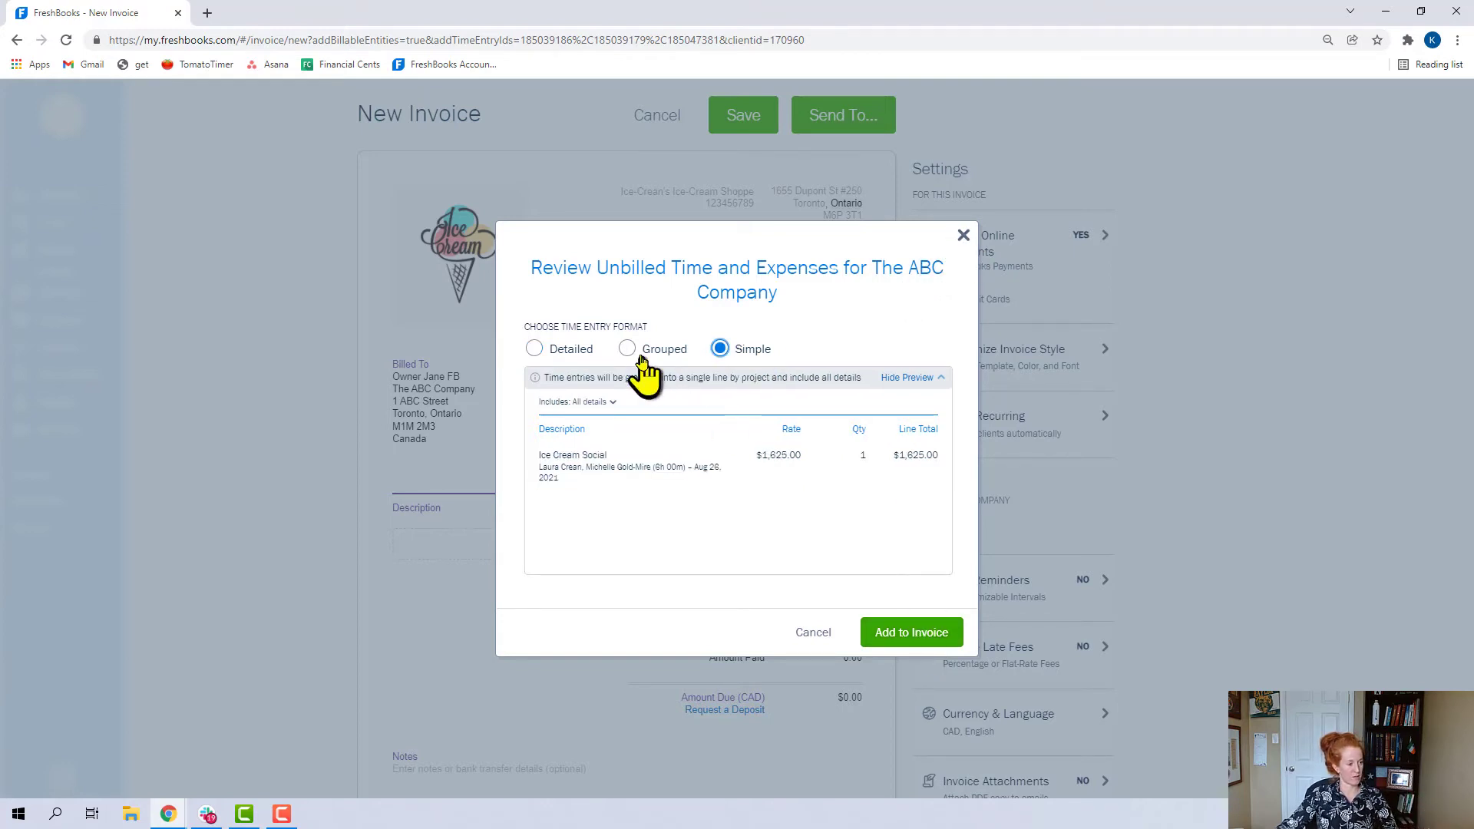
pyautogui.click(627, 349)
pyautogui.click(535, 349)
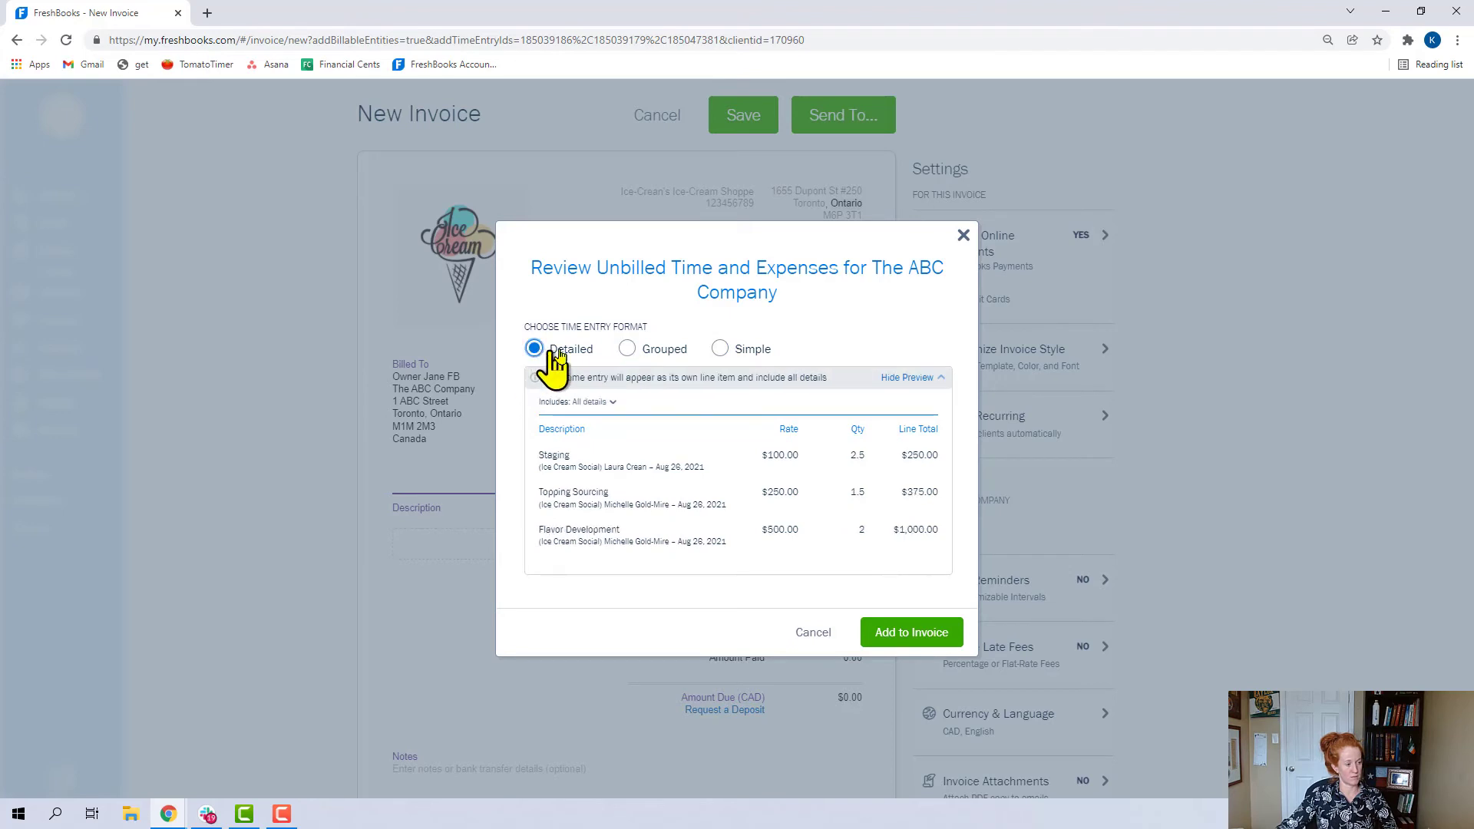
pyautogui.click(721, 349)
pyautogui.click(628, 350)
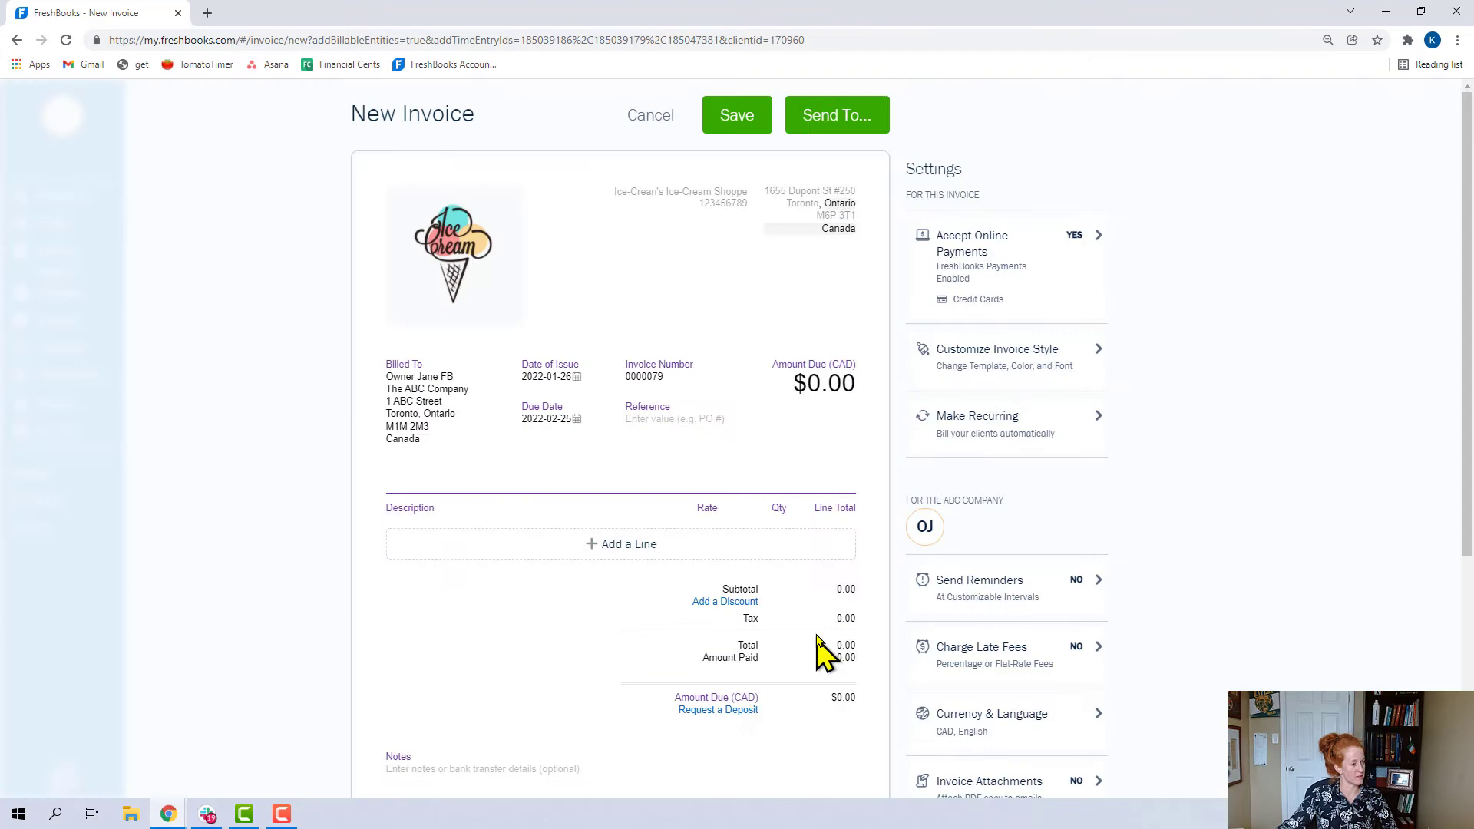
pyautogui.click(662, 117)
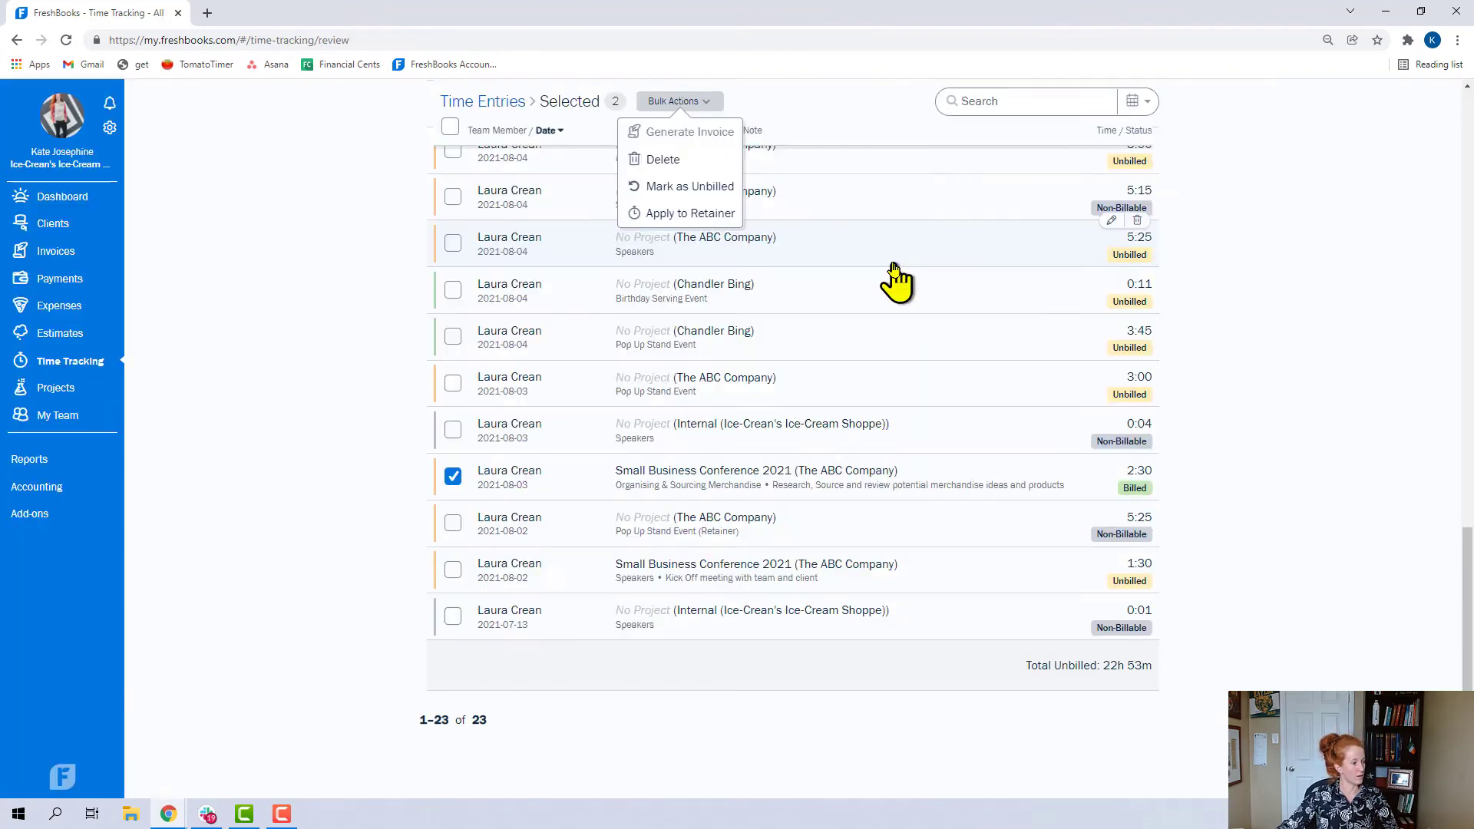
# Step: Apply the two checked billed time entries to The ABC Company's retainer
pyautogui.scroll(1, 895, 278)
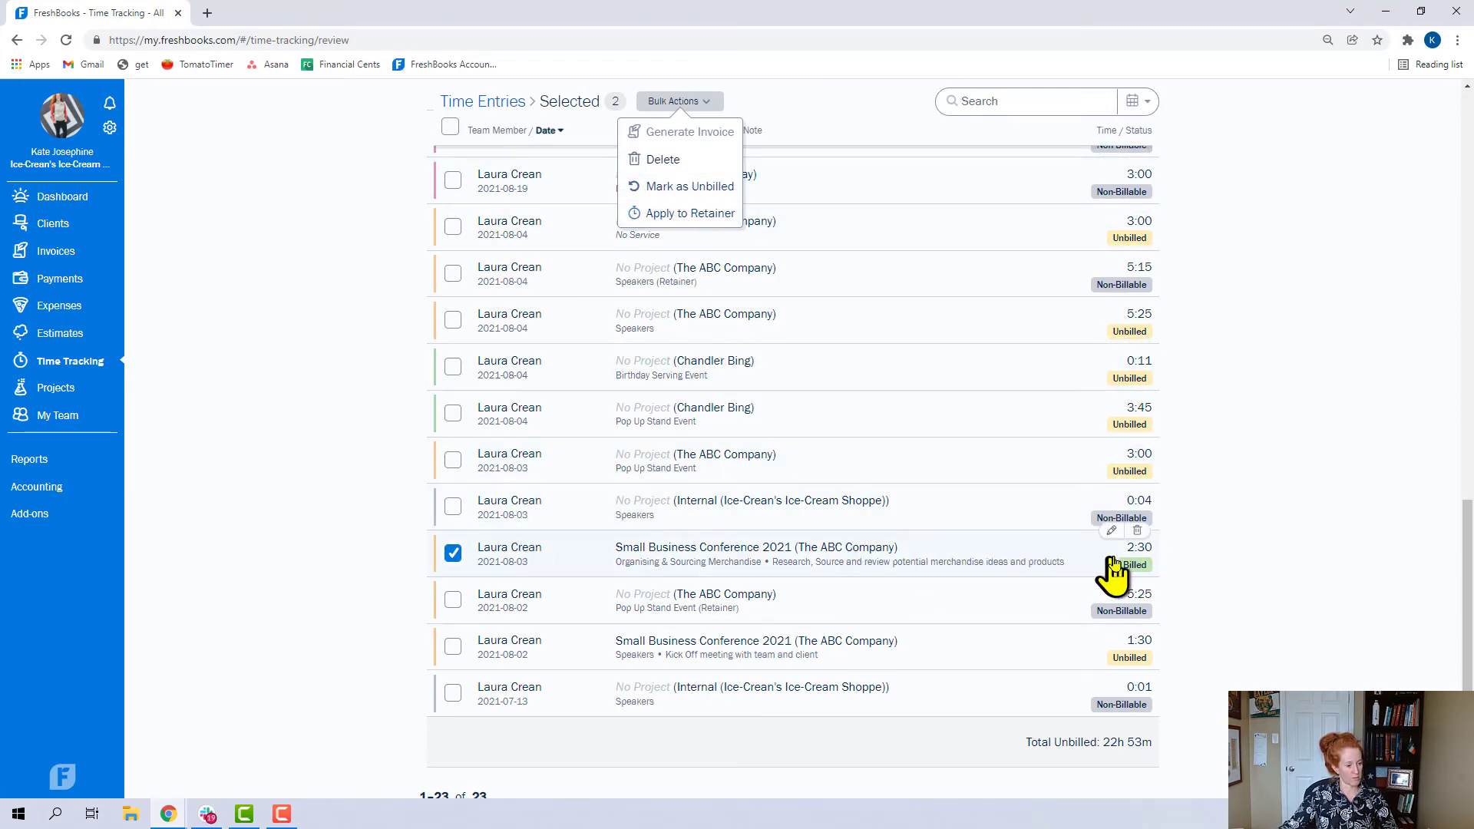
pyautogui.scroll(10, 1113, 572)
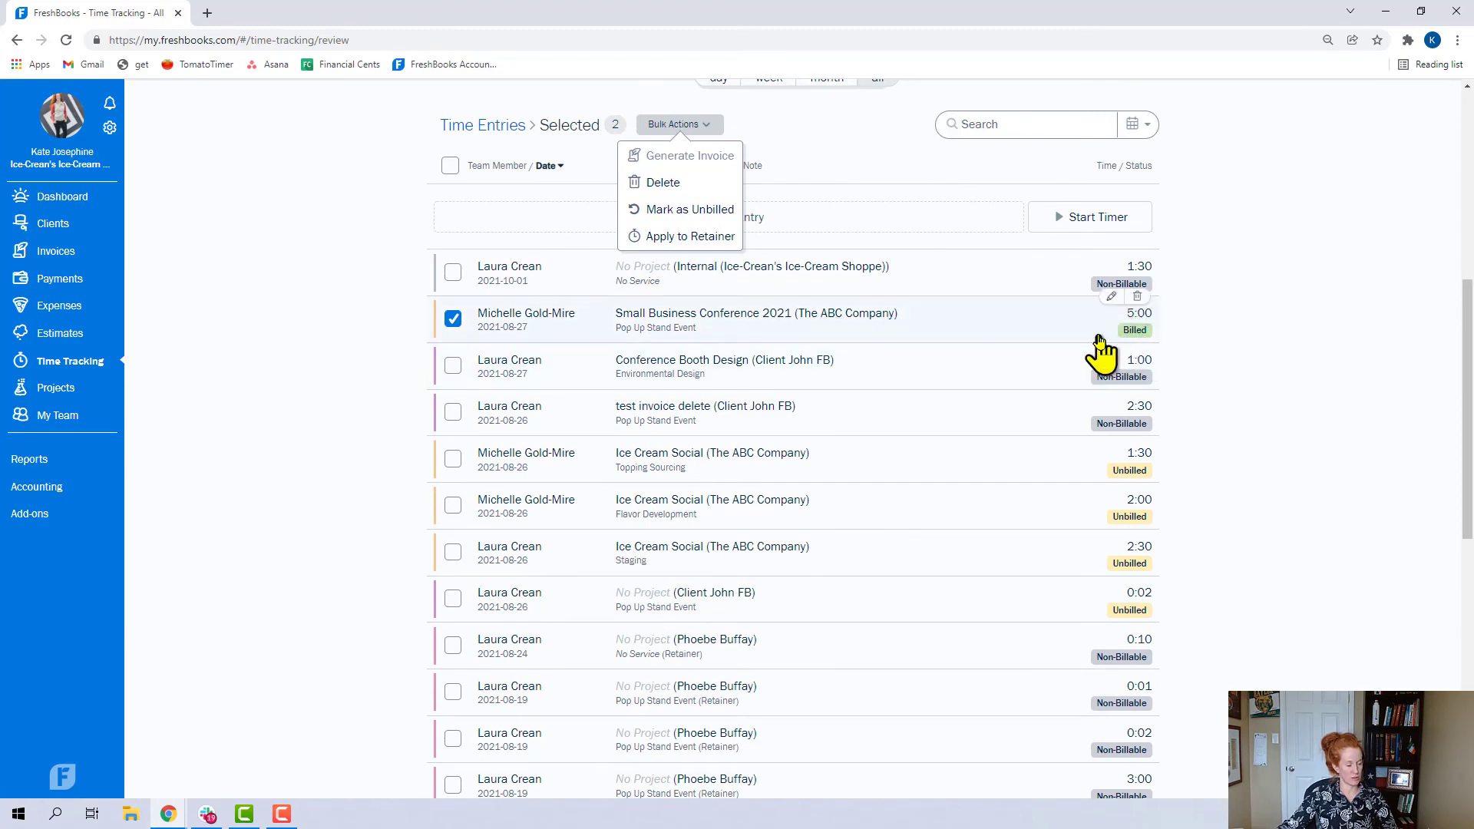
pyautogui.click(684, 238)
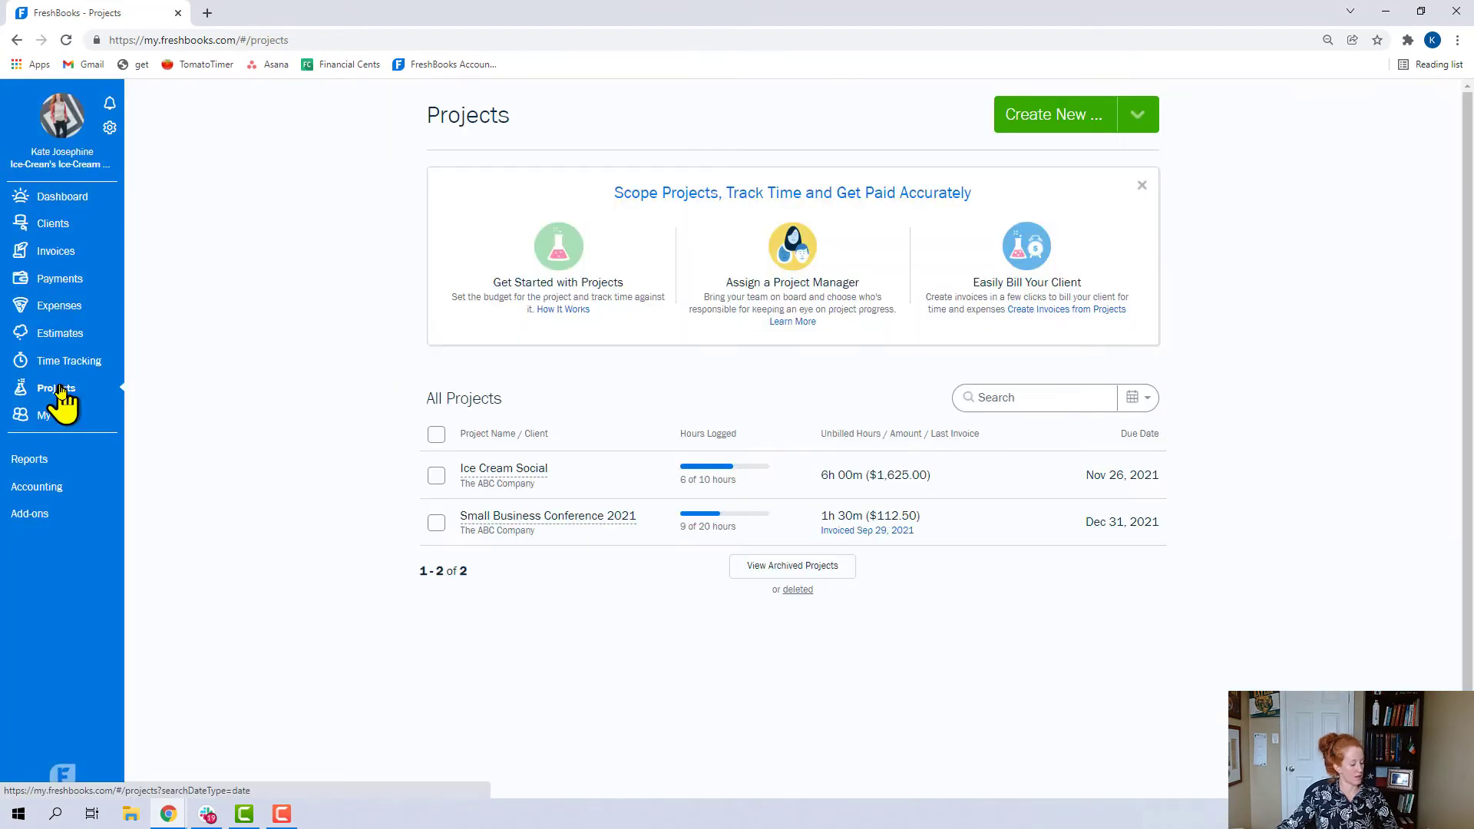
# Step: Select both Ice Cream Social and Small Business Conference 2021 projects and view their bulk options
pyautogui.click(60, 389)
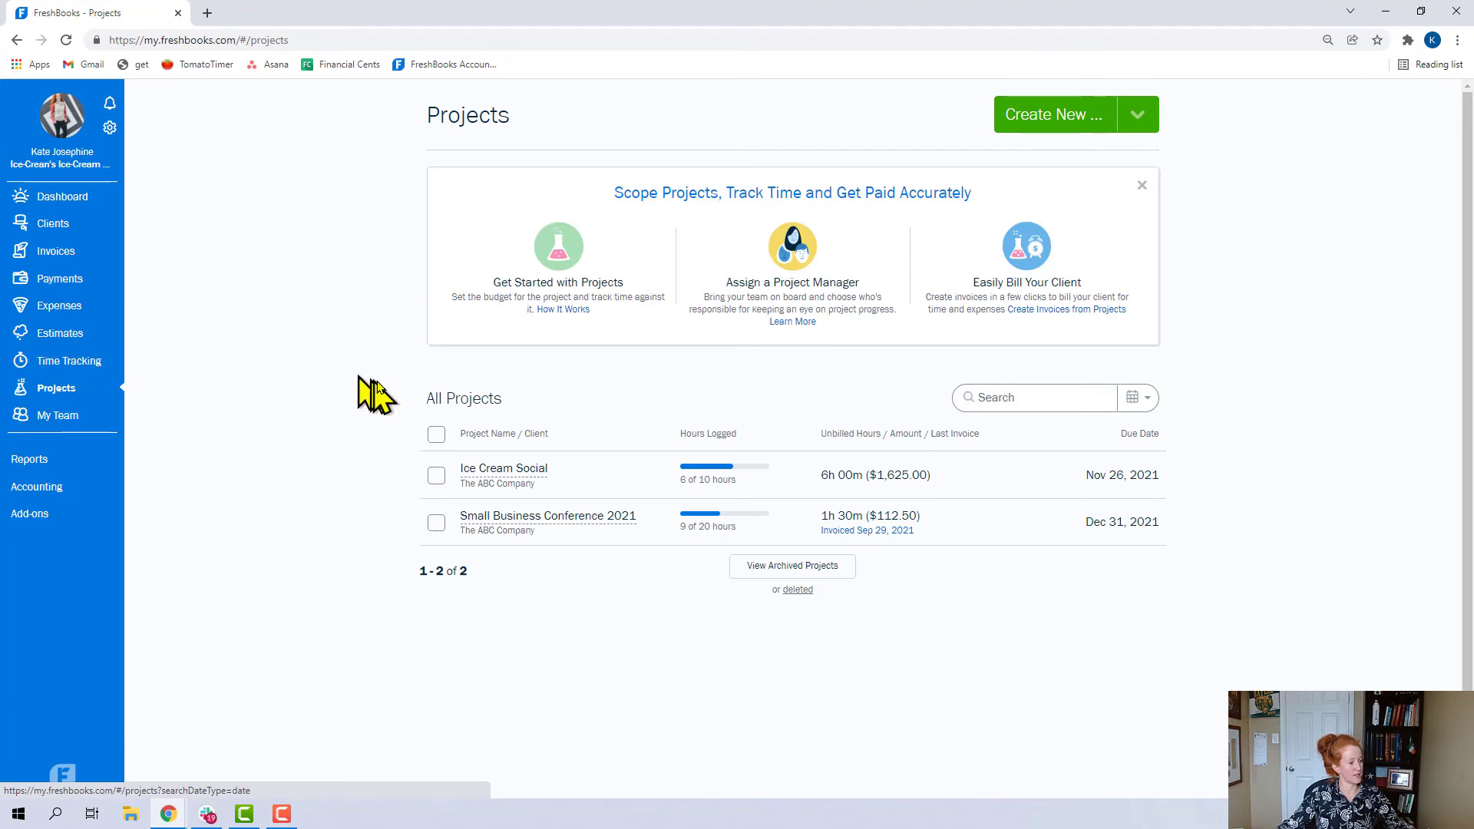
pyautogui.click(437, 476)
pyautogui.click(436, 476)
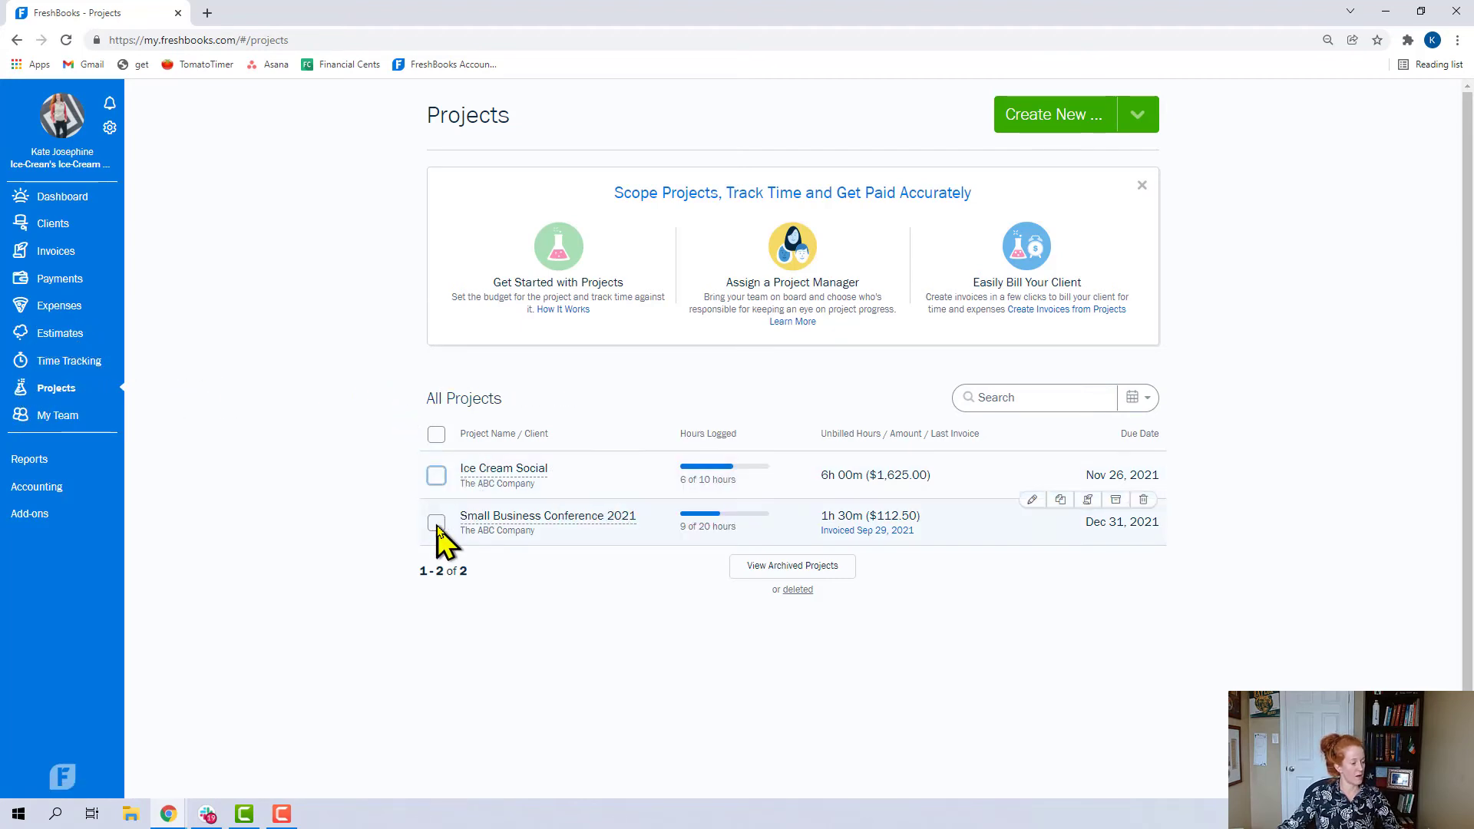
pyautogui.click(437, 523)
pyautogui.click(436, 476)
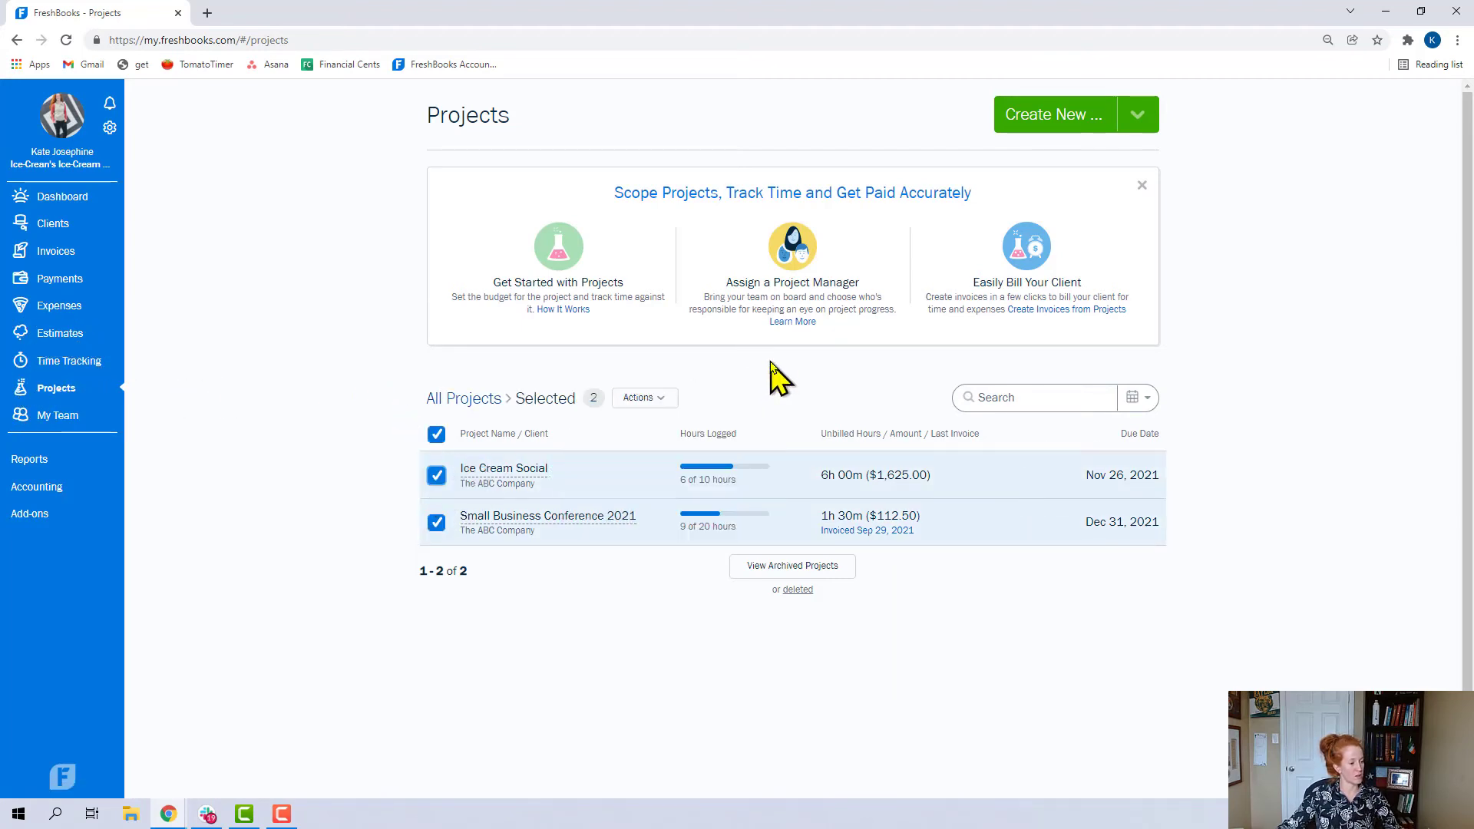
pyautogui.click(649, 399)
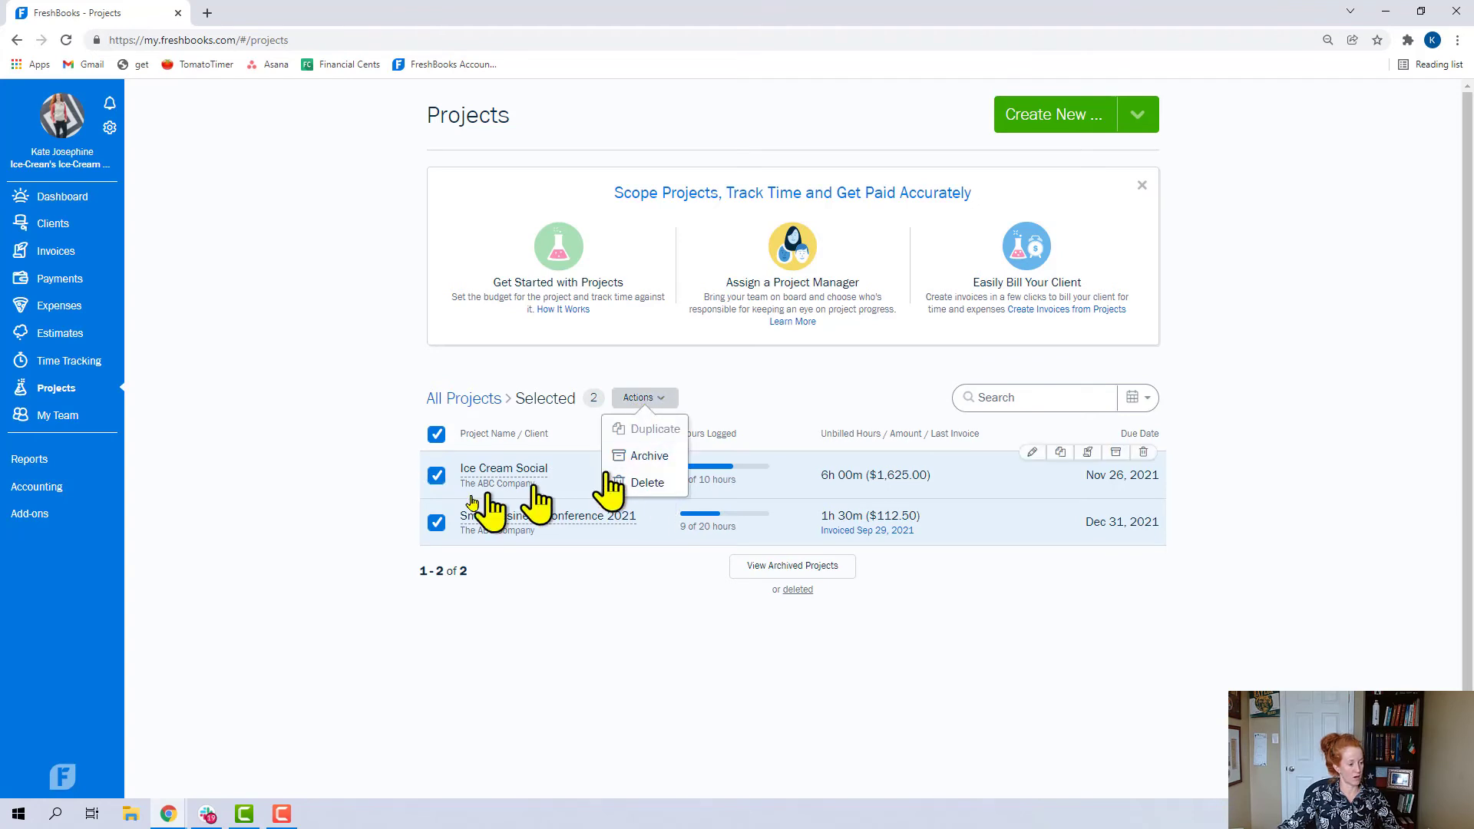
# Step: Clear both projects, then select only Ice Cream Social
pyautogui.click(437, 523)
pyautogui.click(436, 476)
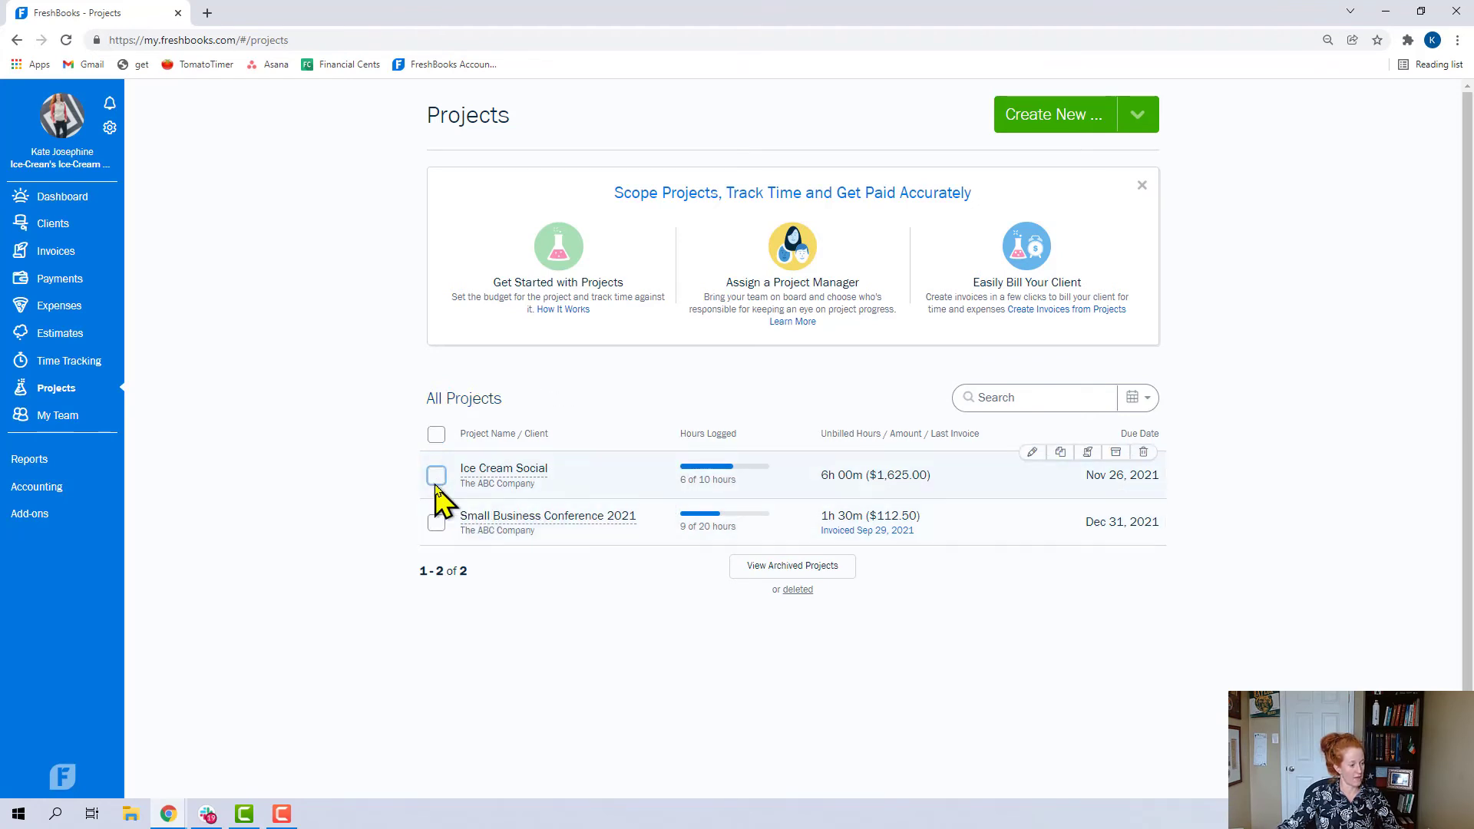
pyautogui.click(436, 478)
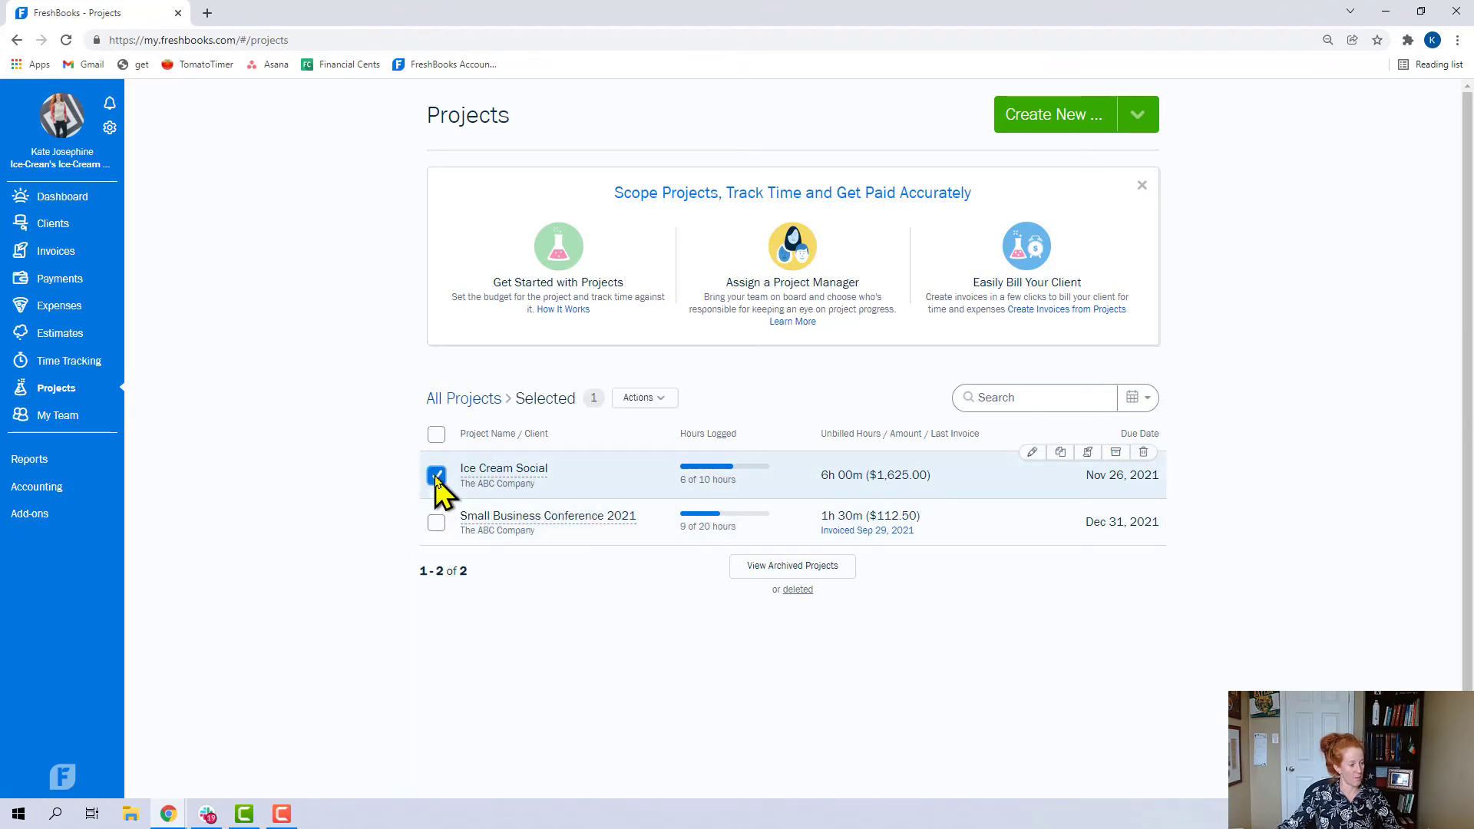
pyautogui.click(666, 405)
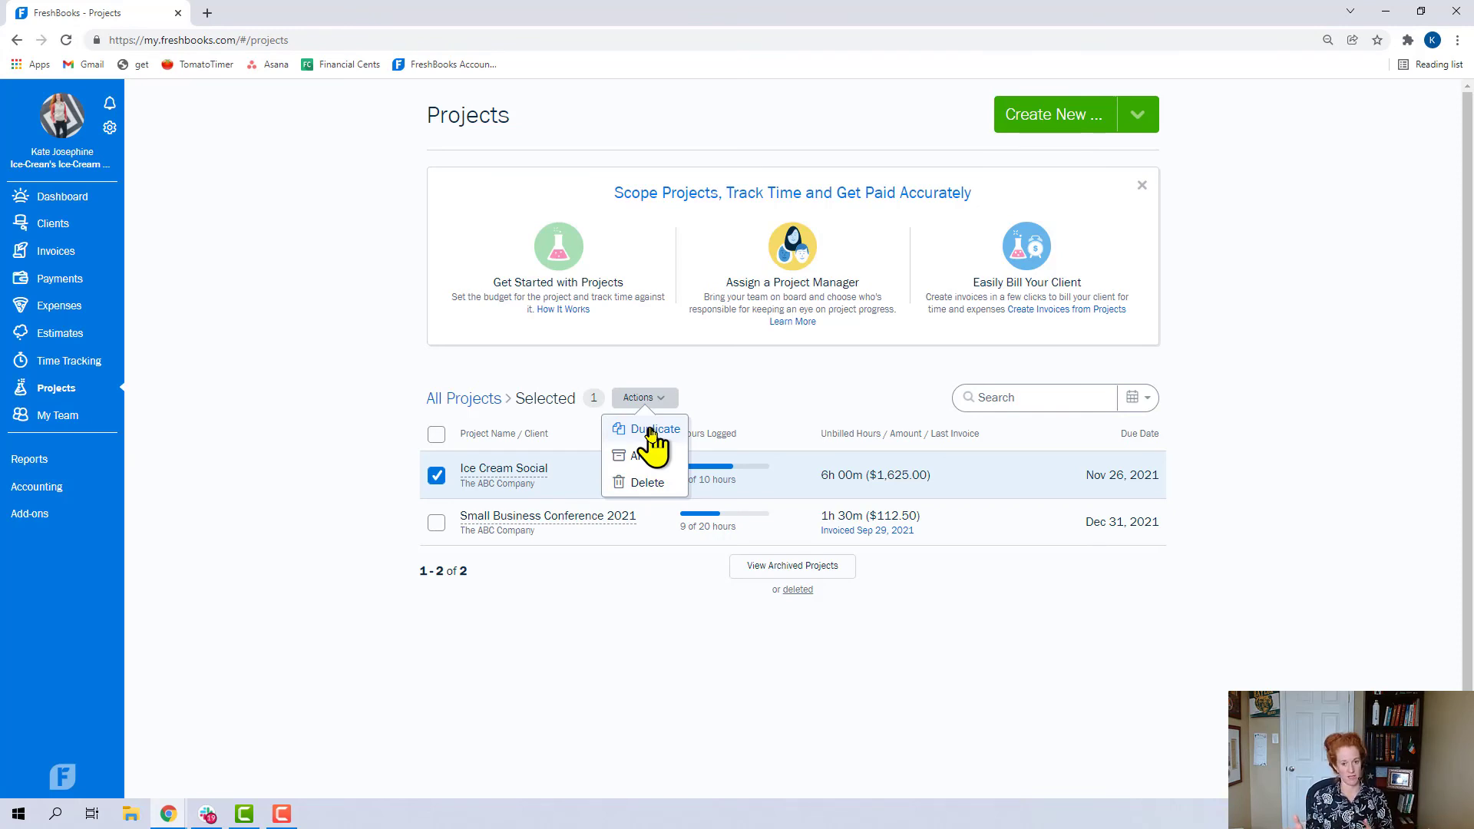
pyautogui.click(652, 430)
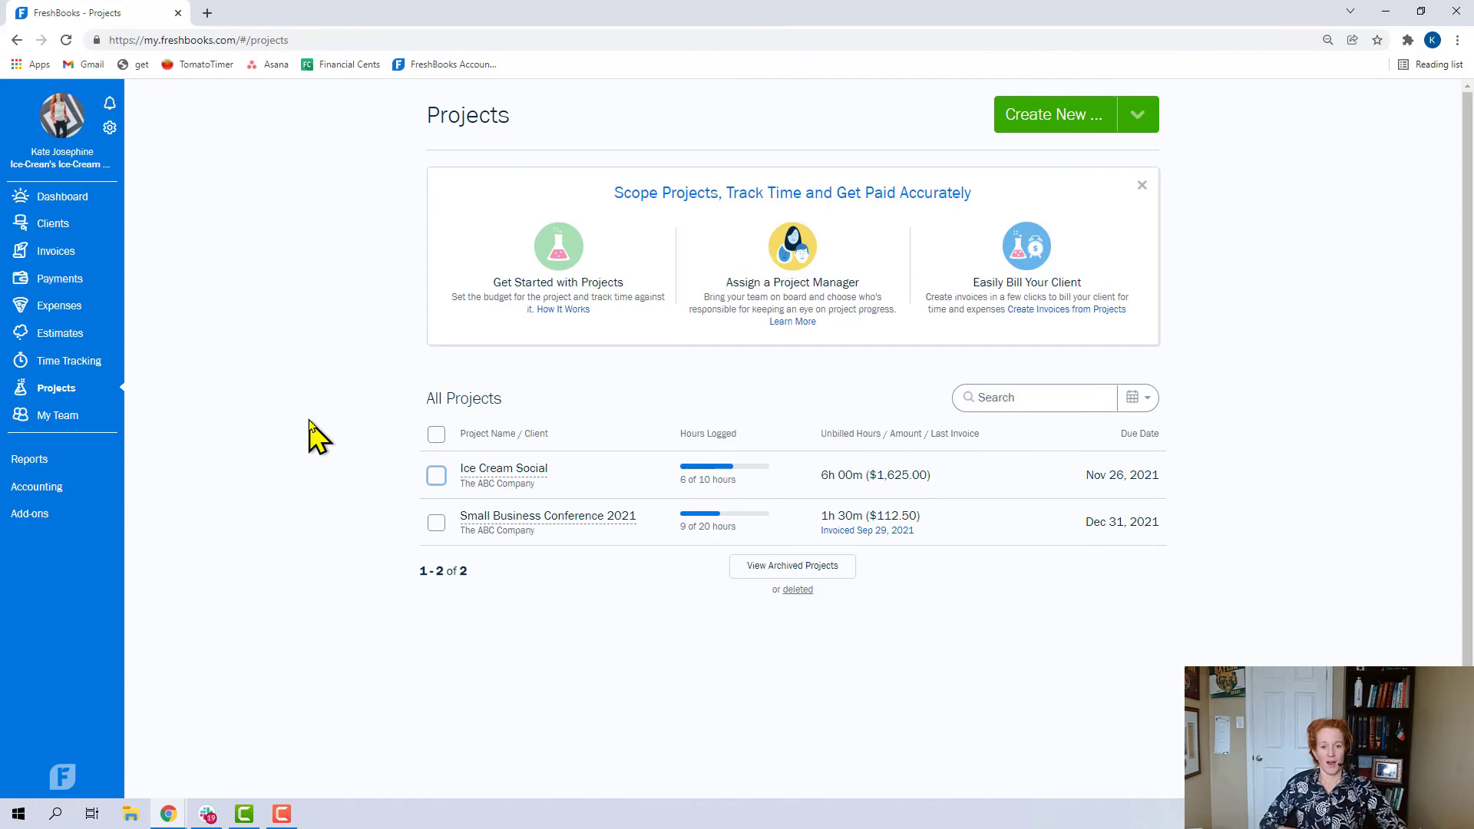